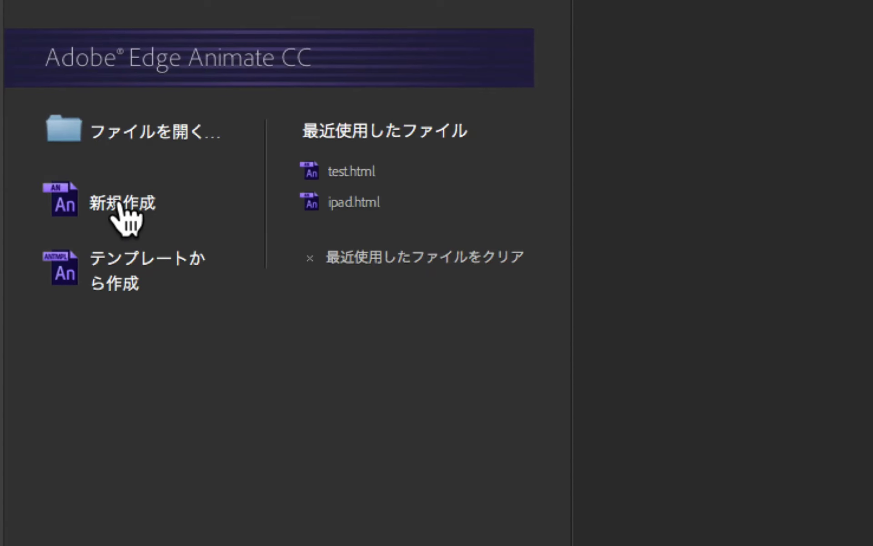
Create a new composition and increase the height of the timeline area.
left_click(119, 207)
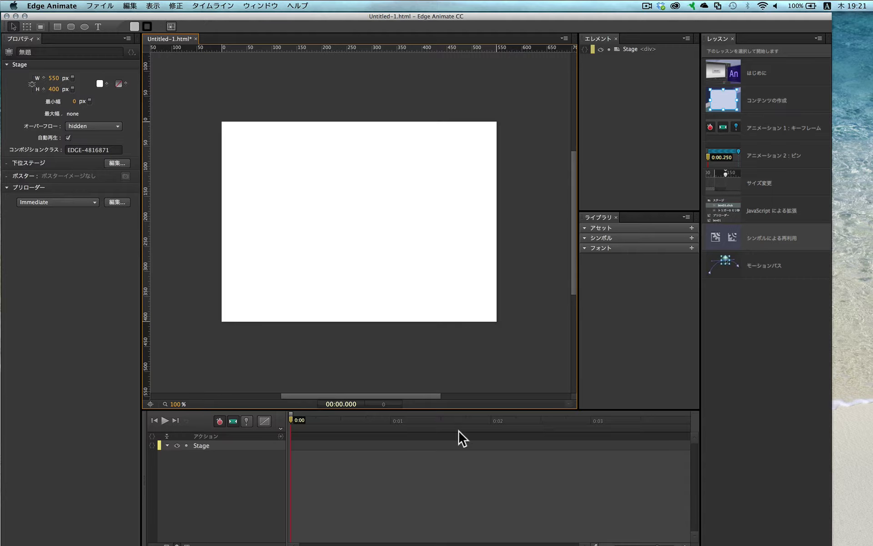
left_click_drag(477, 405, 477, 371)
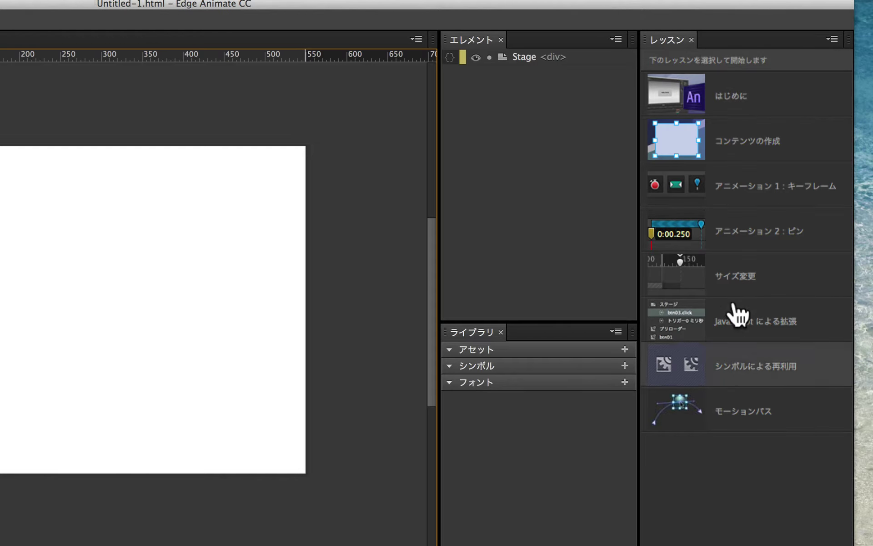
Open the はじめに lesson, and hide the レッスン panel from the workspace.
left_click(756, 97)
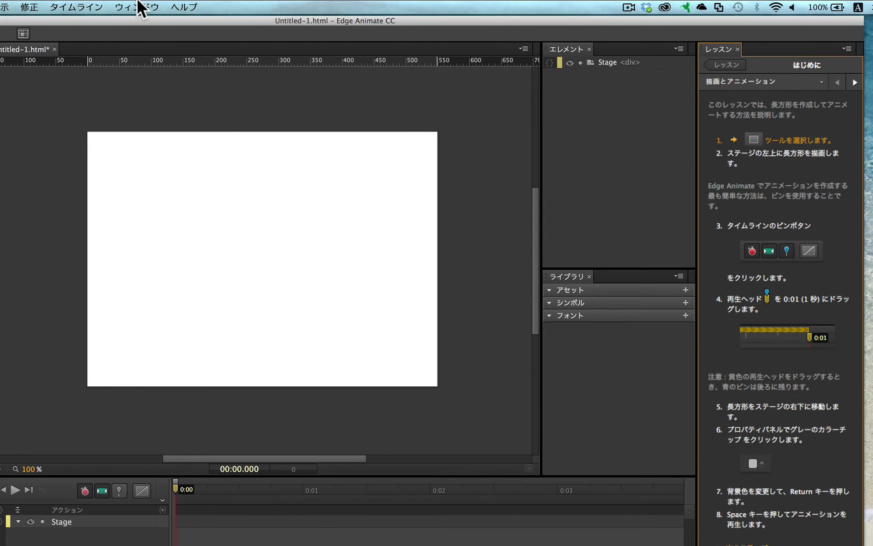
left_click(140, 7)
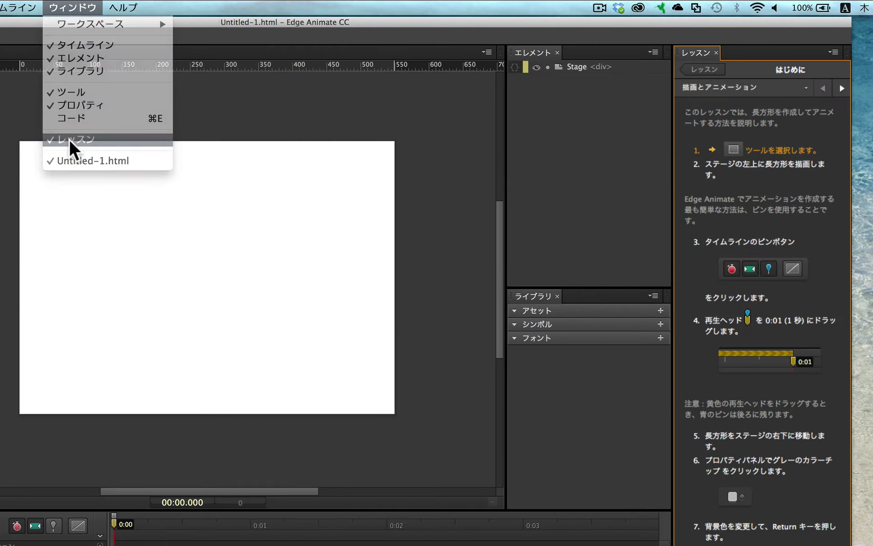
left_click(69, 138)
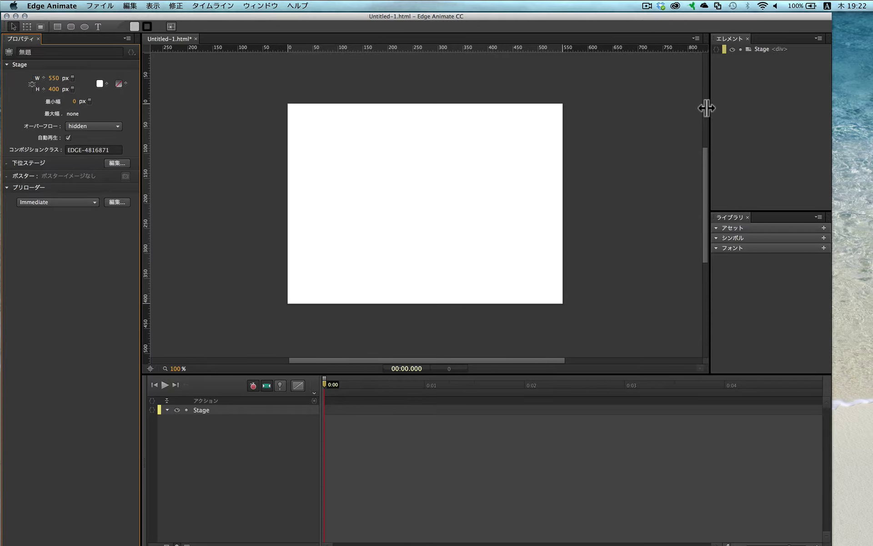
Widen the エレメント and ライブラリ panels and reduce the timeline's height to rebalance the workspace around the stage.
left_click_drag(708, 109, 588, 122)
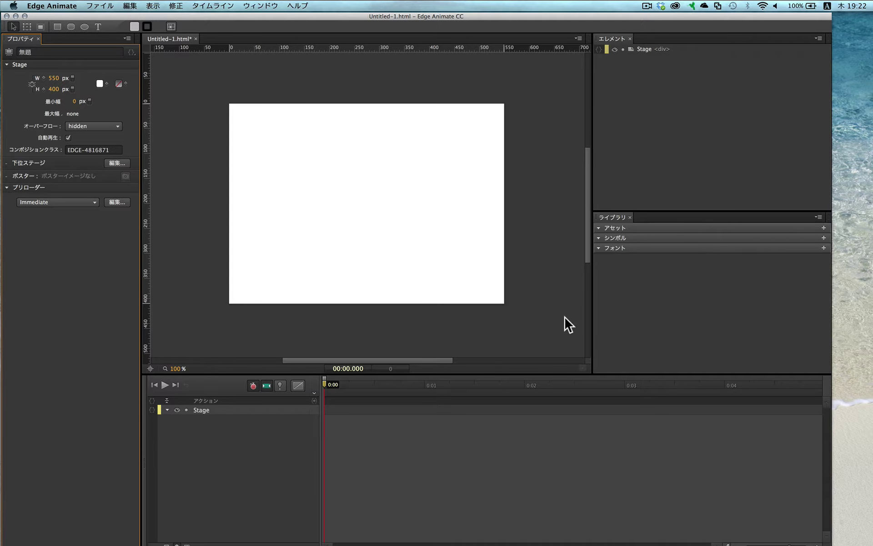
mouse_move(547, 370)
left_mouse_down()
mouse_move(547, 286)
mouse_move(549, 354)
left_mouse_up()
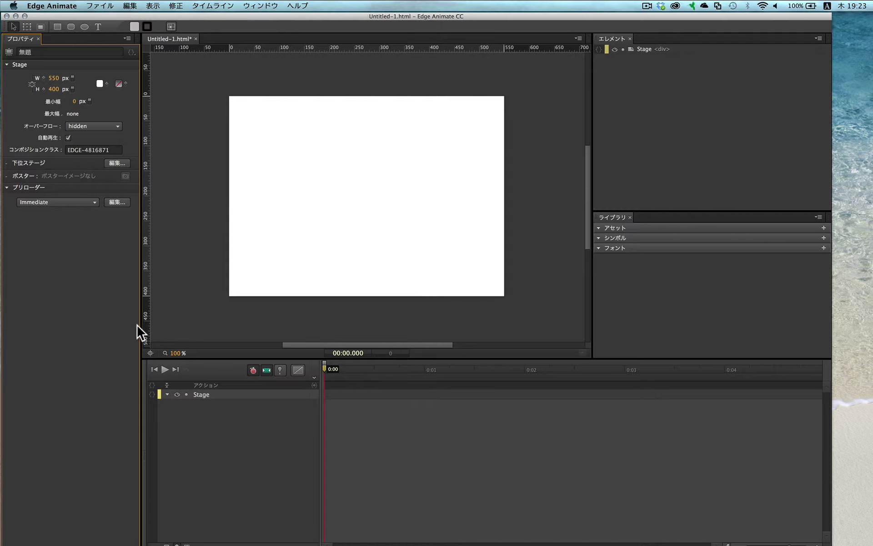
mouse_move(144, 318)
left_mouse_down()
mouse_move(173, 323)
mouse_move(140, 325)
left_mouse_up()
left_click_drag(493, 354, 489, 419)
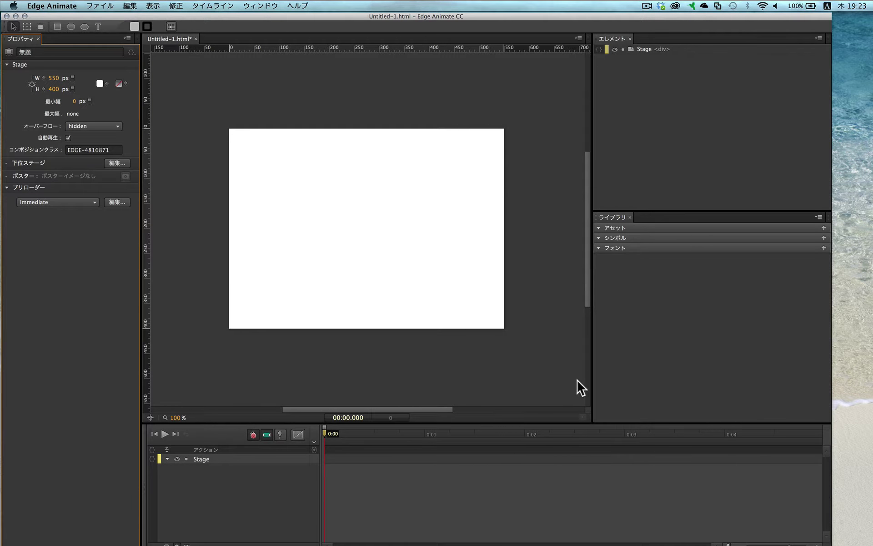
left_click_drag(589, 370, 622, 370)
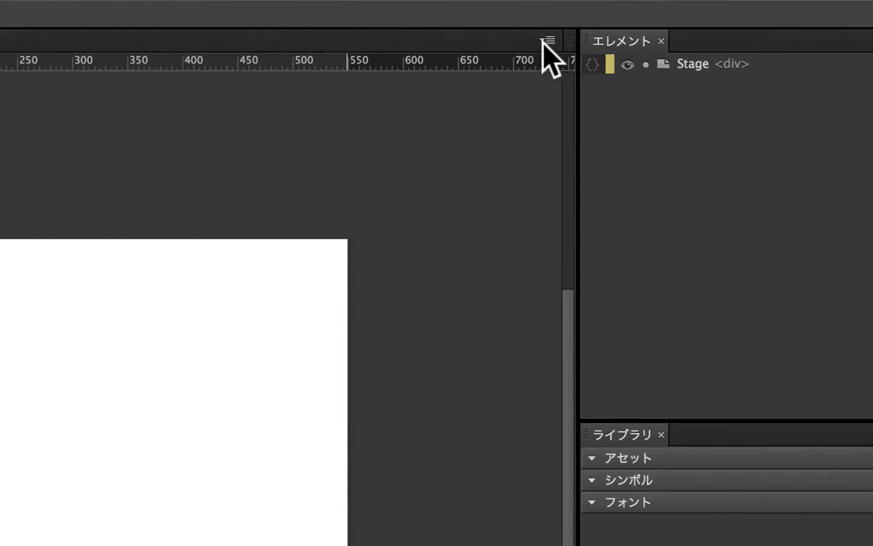
Examine the docking, closing and maximizing options offered for the stage, エレメント and ライブラリ panels.
left_click(526, 42)
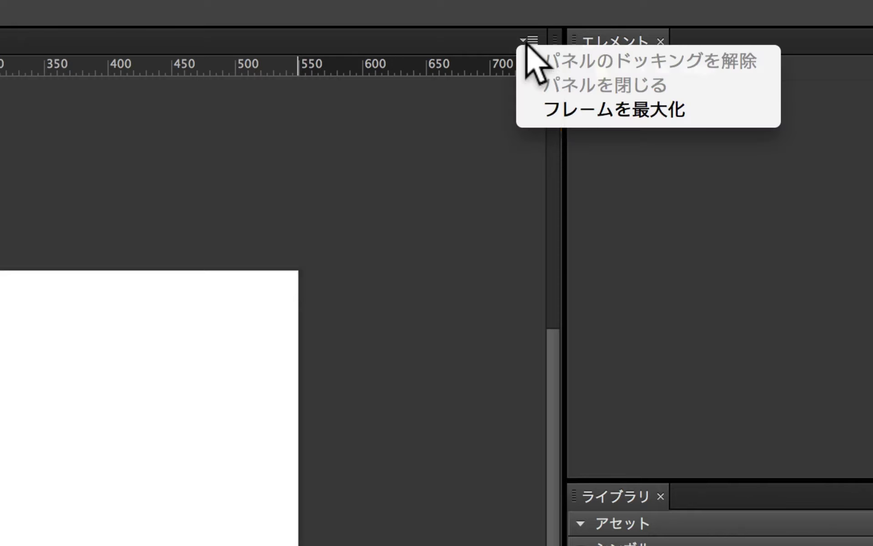
left_click(442, 169)
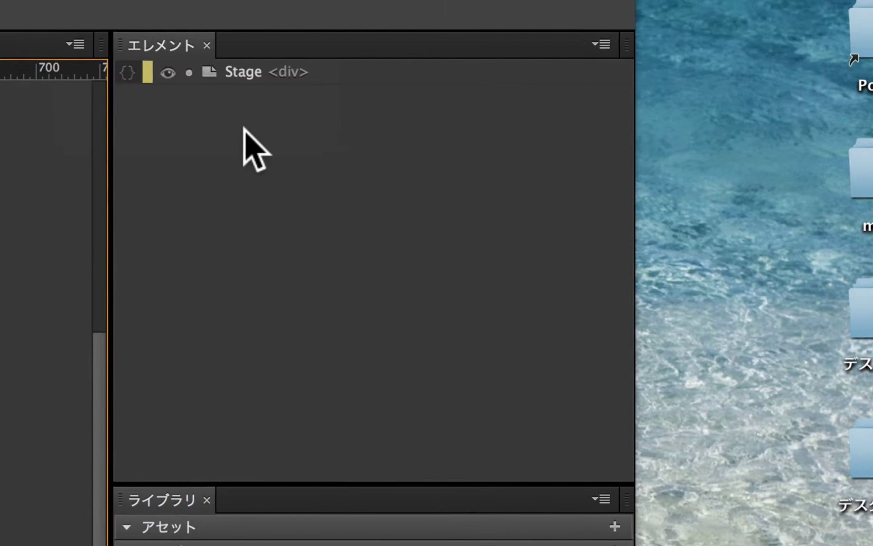
left_click(582, 44)
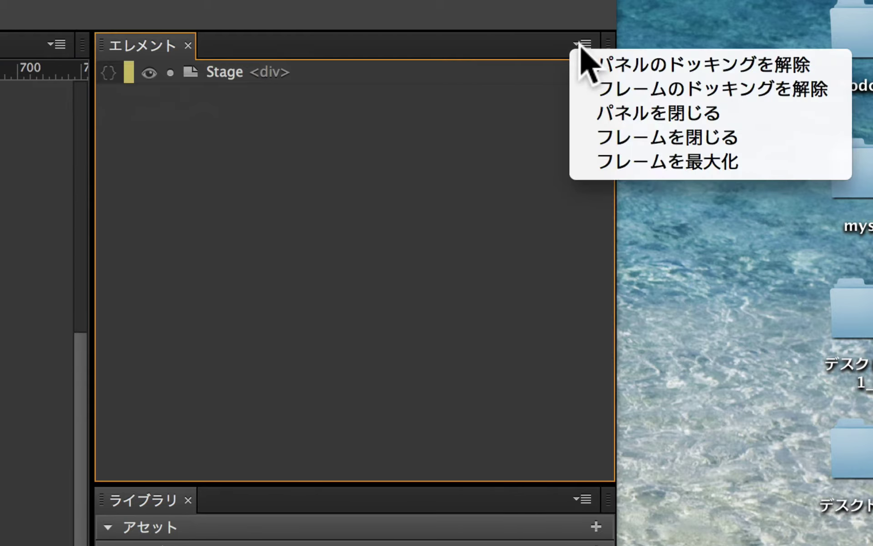
left_click(581, 46)
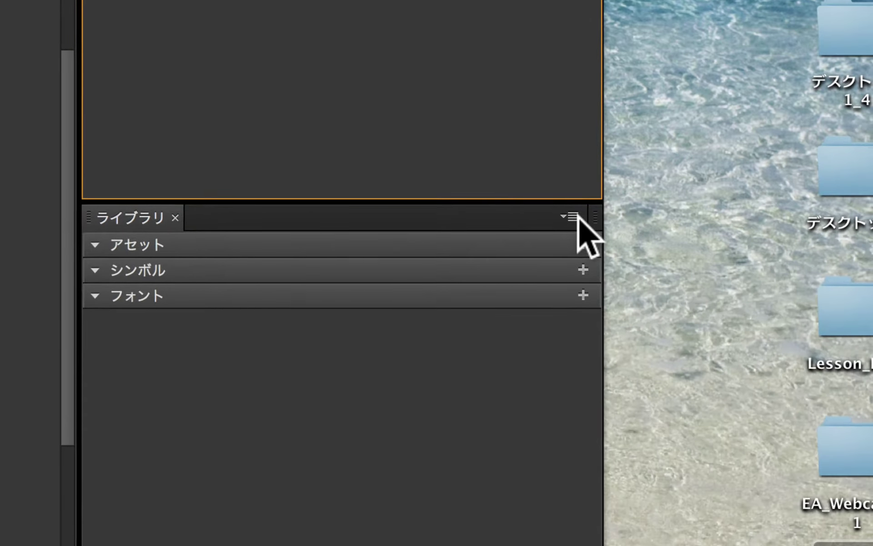
left_click(583, 498)
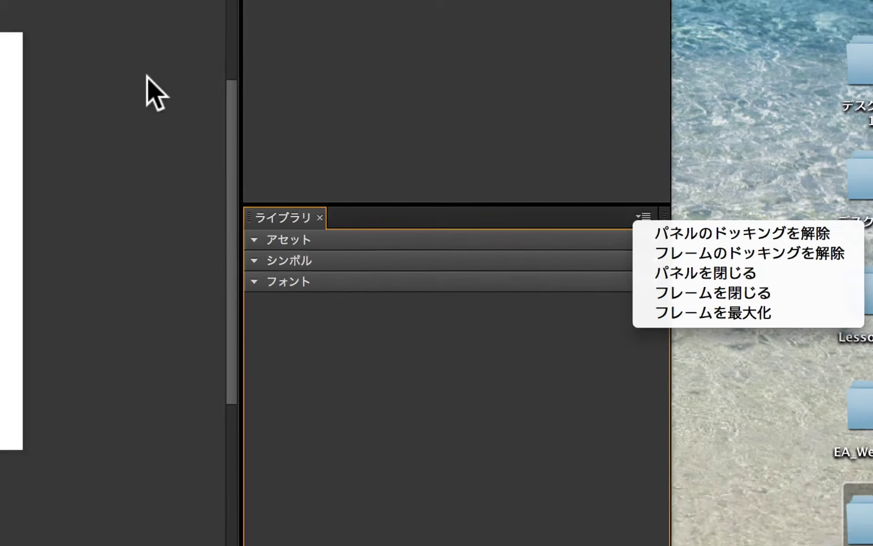
key("Escape")
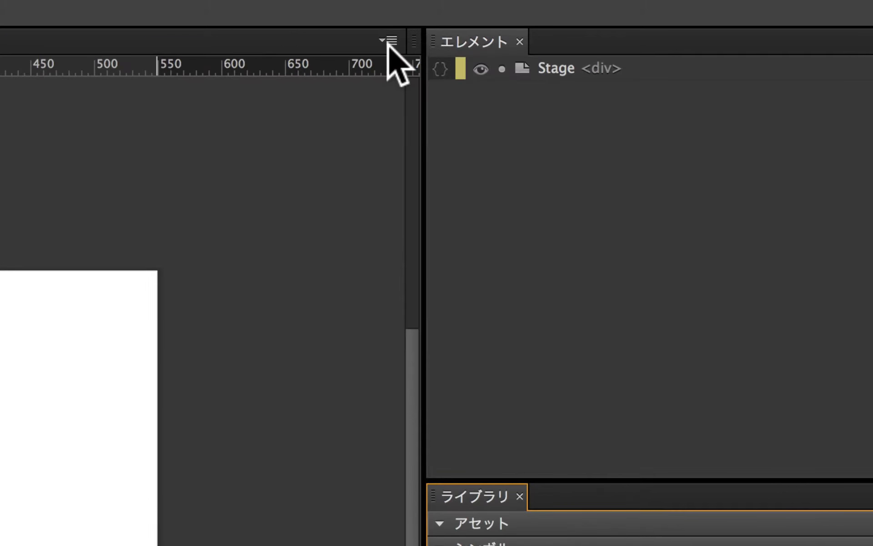
Maximize the stage's frame and adjust its view magnification to 183%.
left_click(612, 38)
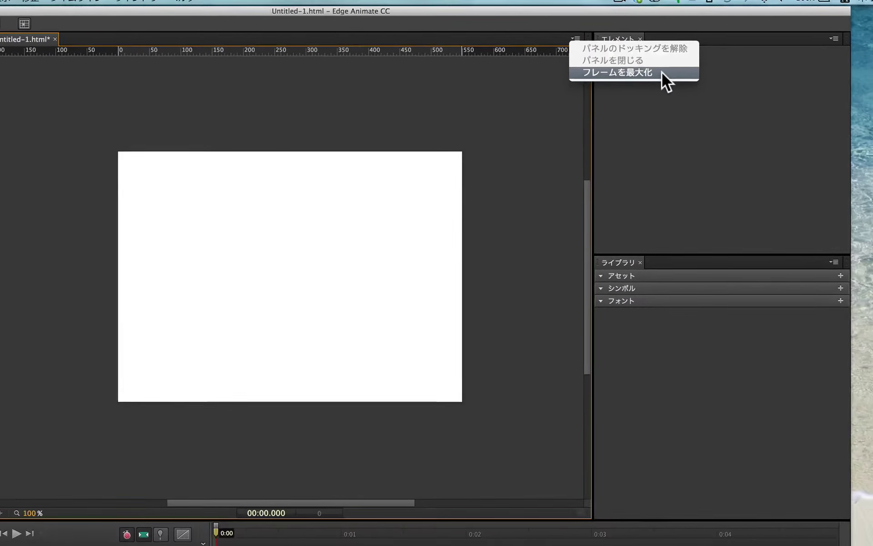
left_click(568, 93)
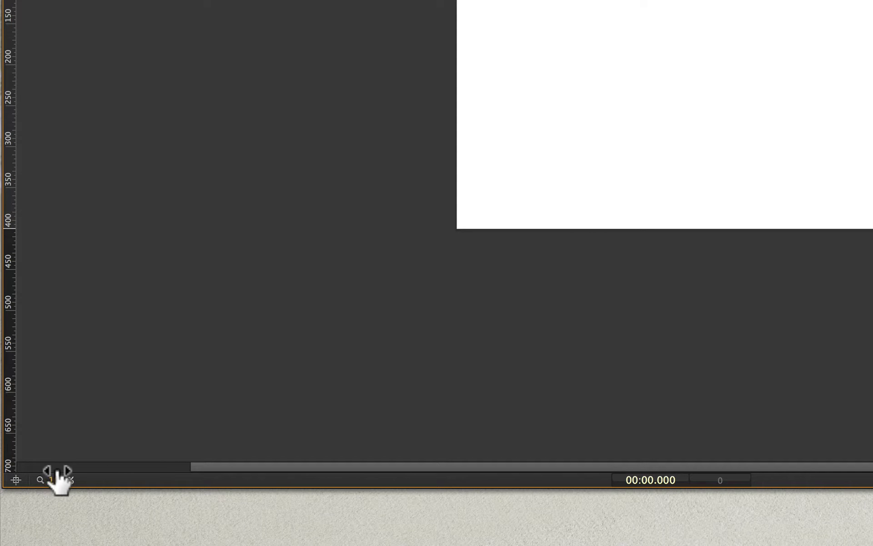
left_click_drag(55, 475, 131, 473)
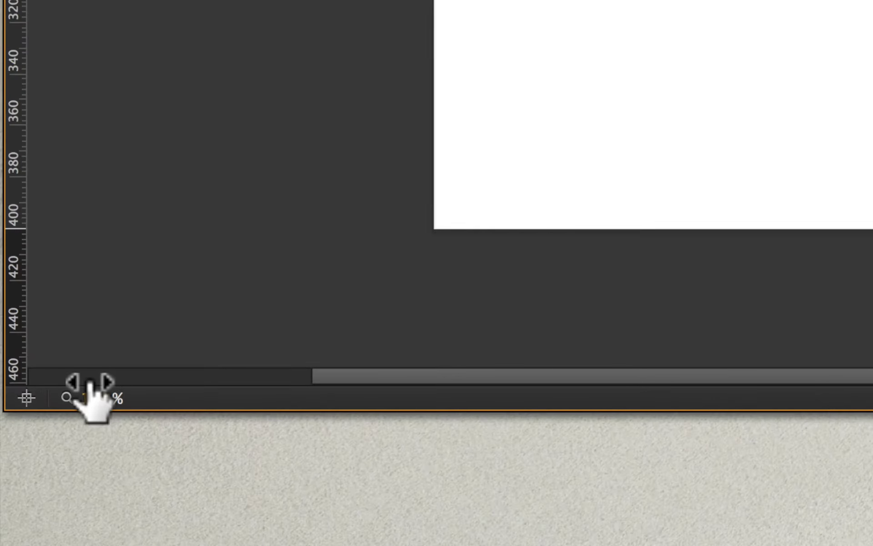
left_click_drag(33, 521, 21, 523)
left_click_drag(56, 390, 80, 394)
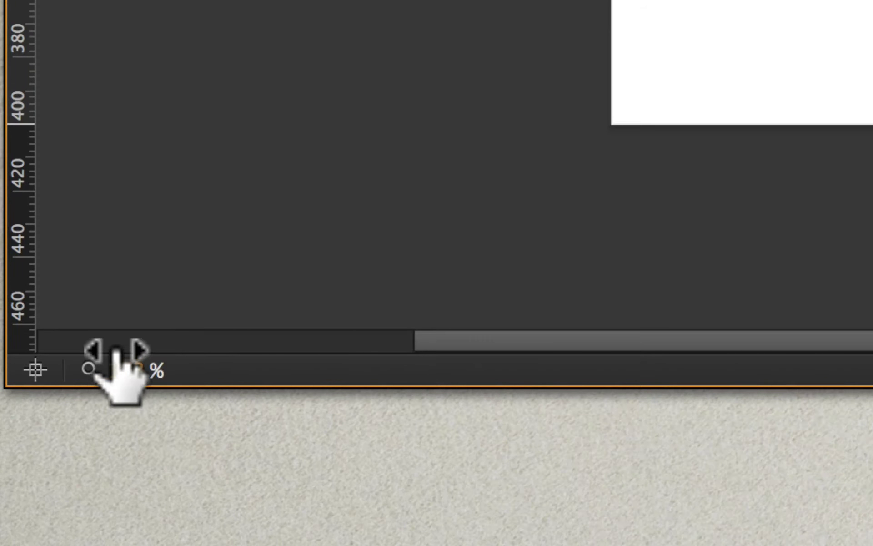
Set the stage magnification to 100% and restore the maximized frame to its normal size.
left_click(116, 351)
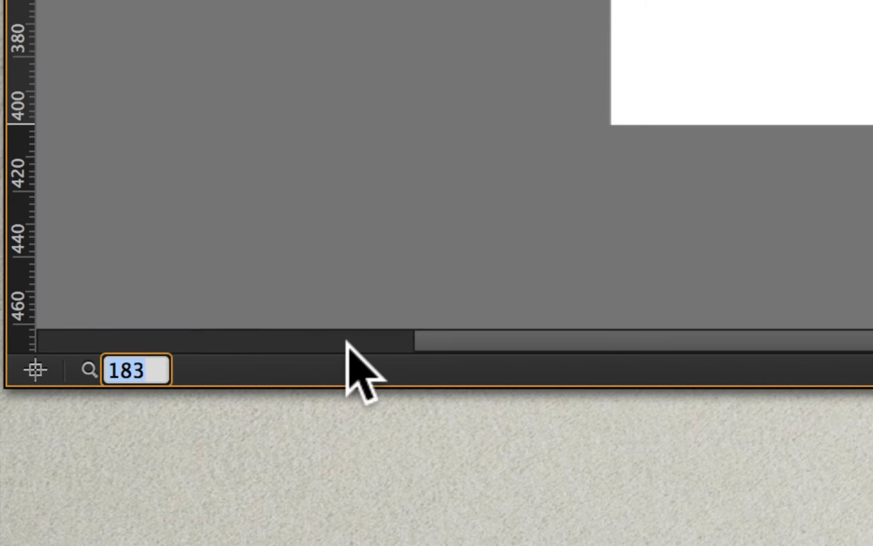
type("100")
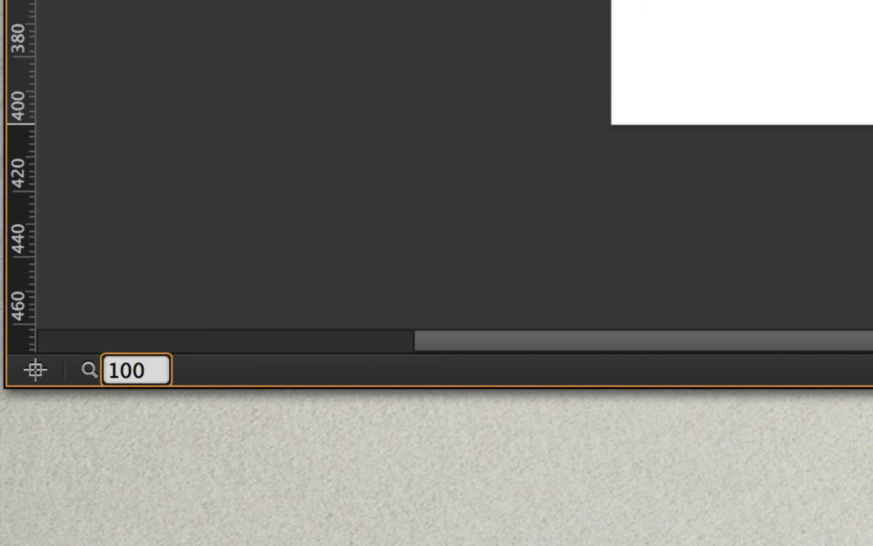
key("Return")
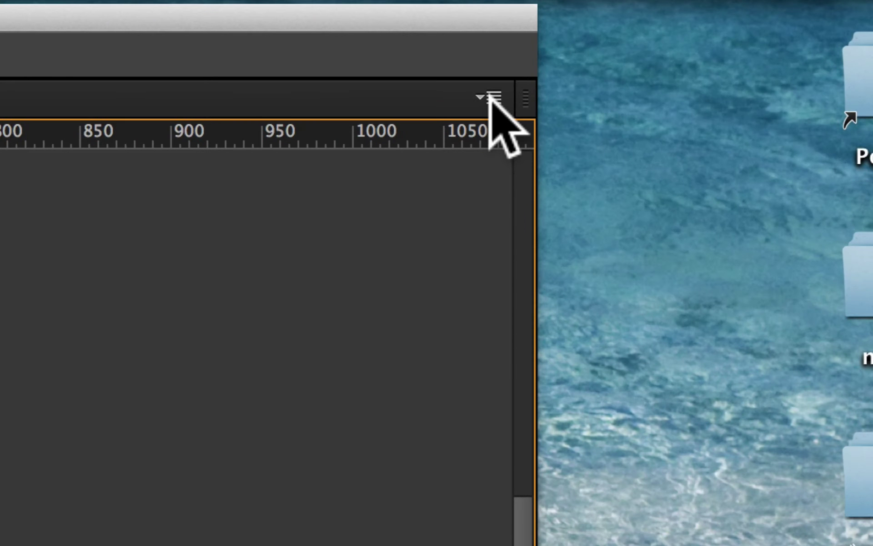
left_click(492, 96)
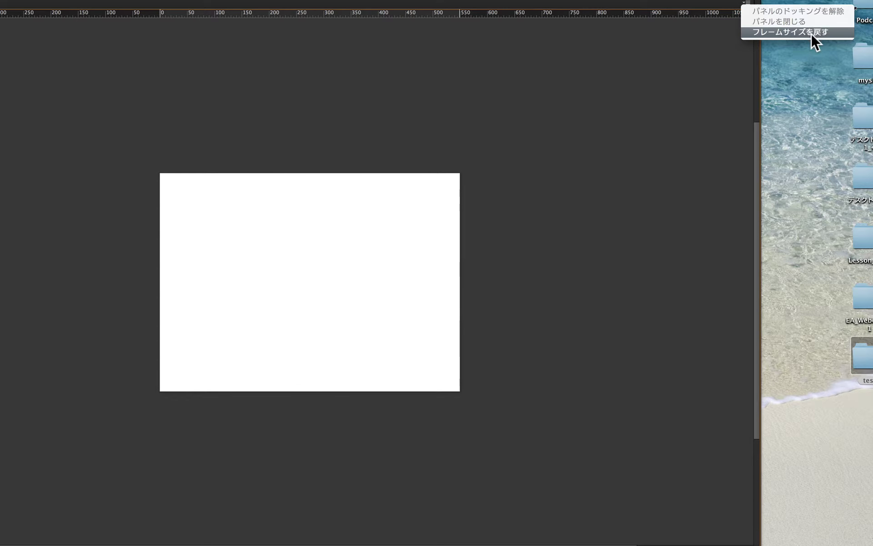
left_click(811, 33)
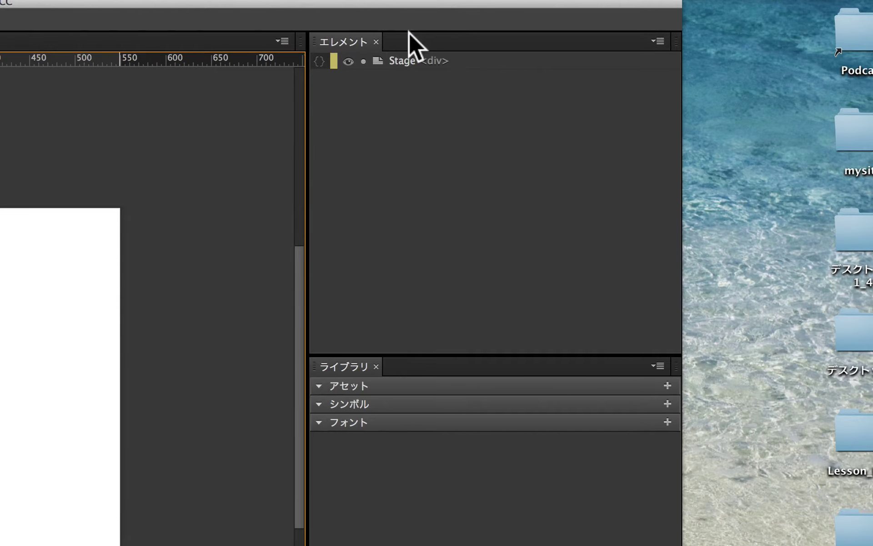
Undock the エレメント frame into a floating window and move it over the stage area.
left_click(659, 42)
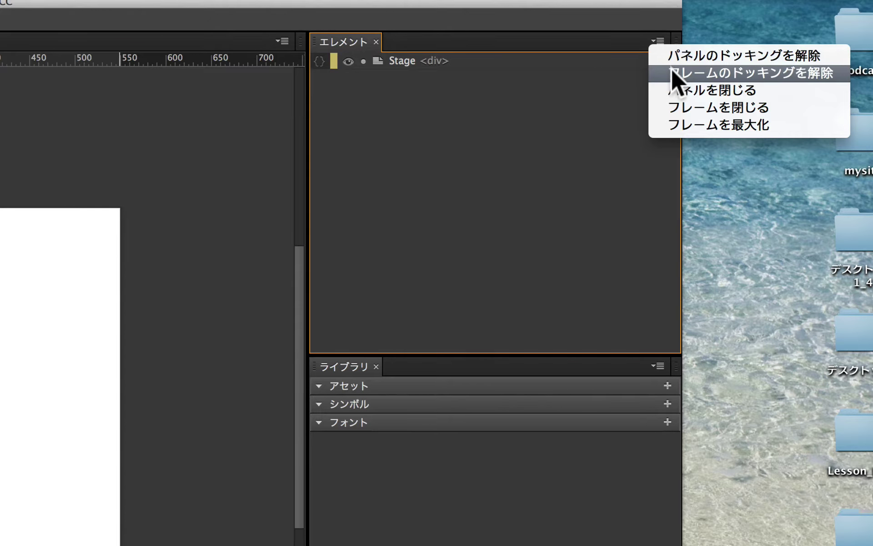
left_click(810, 72)
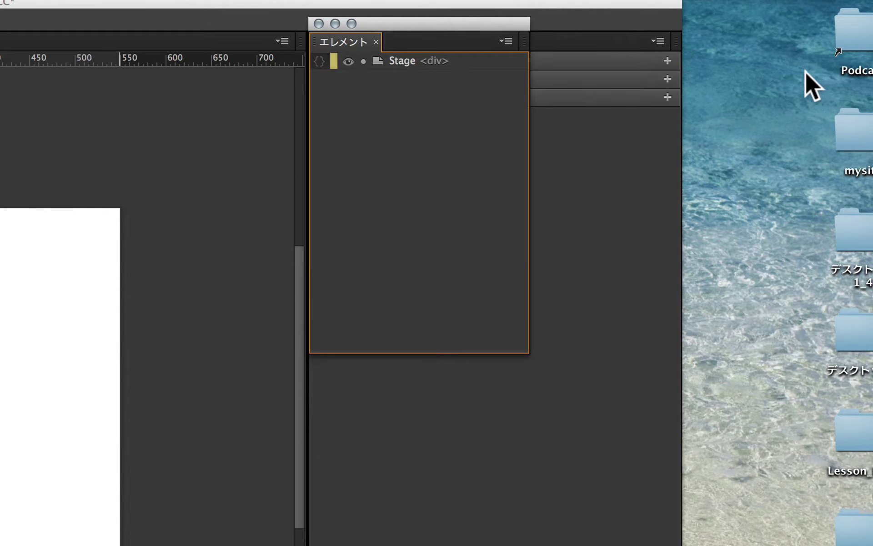
left_click_drag(476, 23, 202, 192)
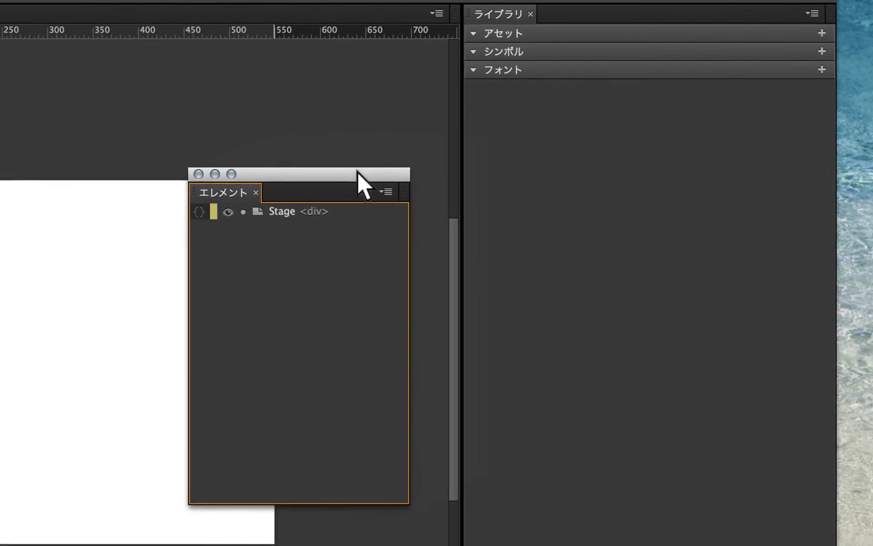
left_click_drag(361, 163, 267, 132)
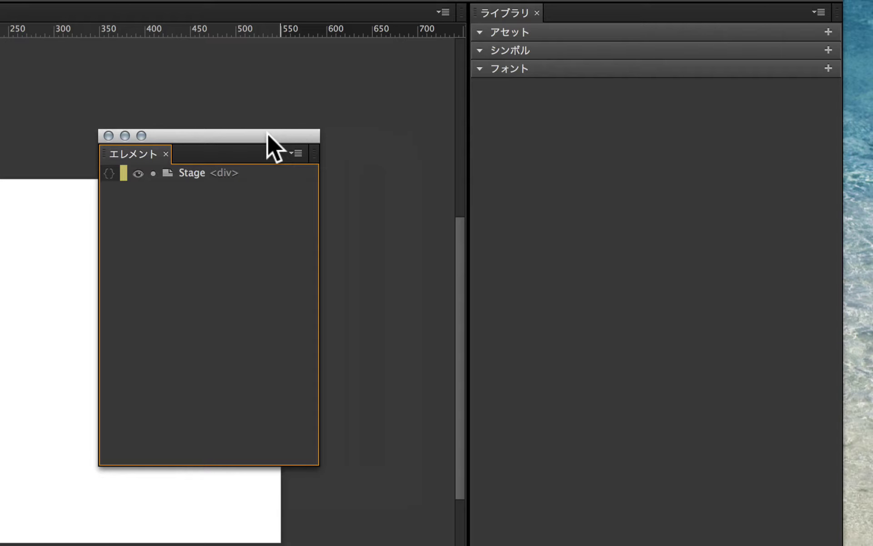
left_click_drag(266, 133, 342, 127)
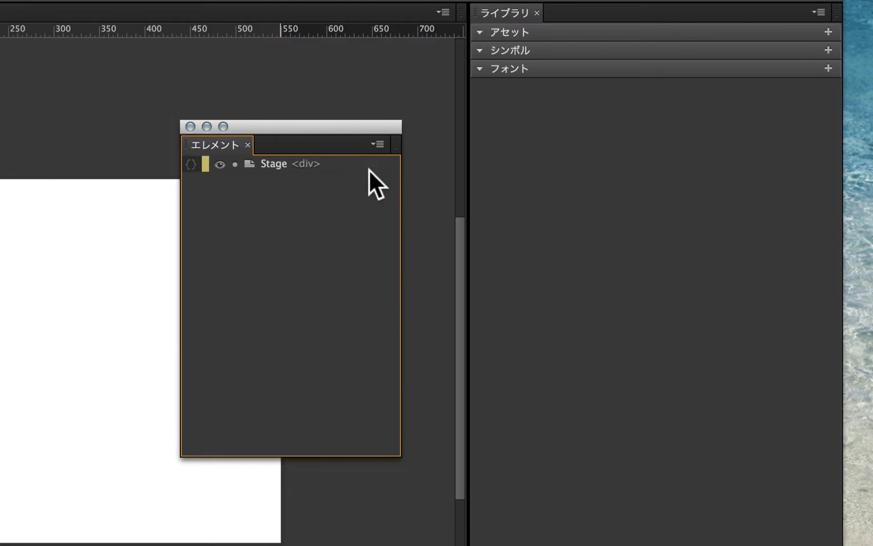
left_click_drag(329, 124, 345, 104)
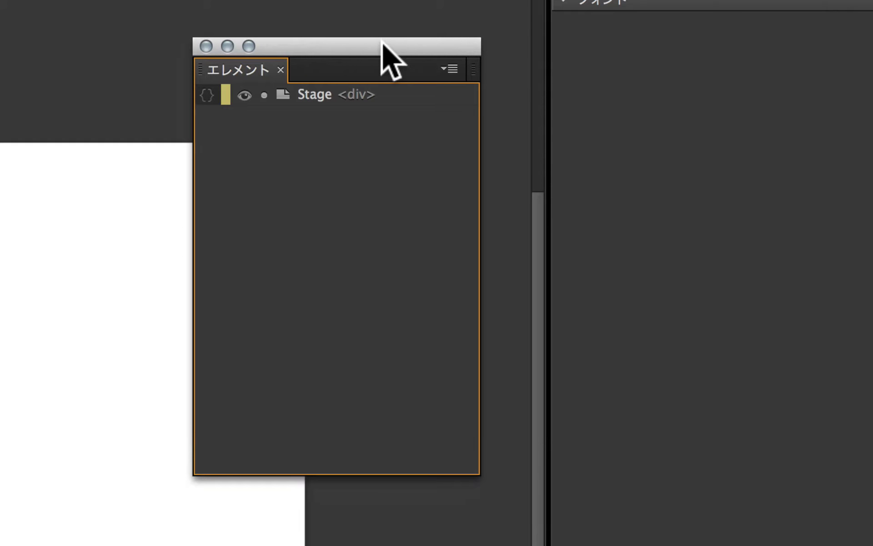
Dock the floating エレメント panel as a separate column on the right side of the ライブラリ panel.
left_click_drag(381, 42, 374, 64)
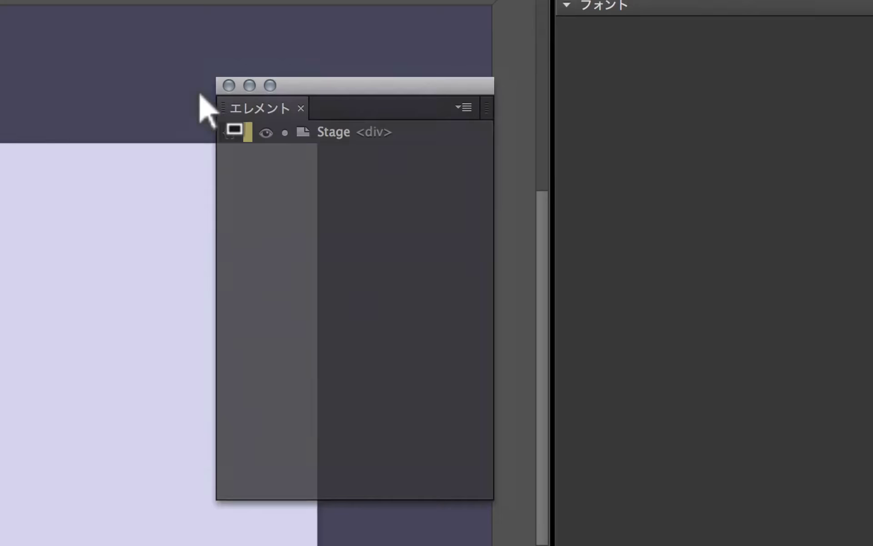
left_click_drag(207, 109, 835, 237)
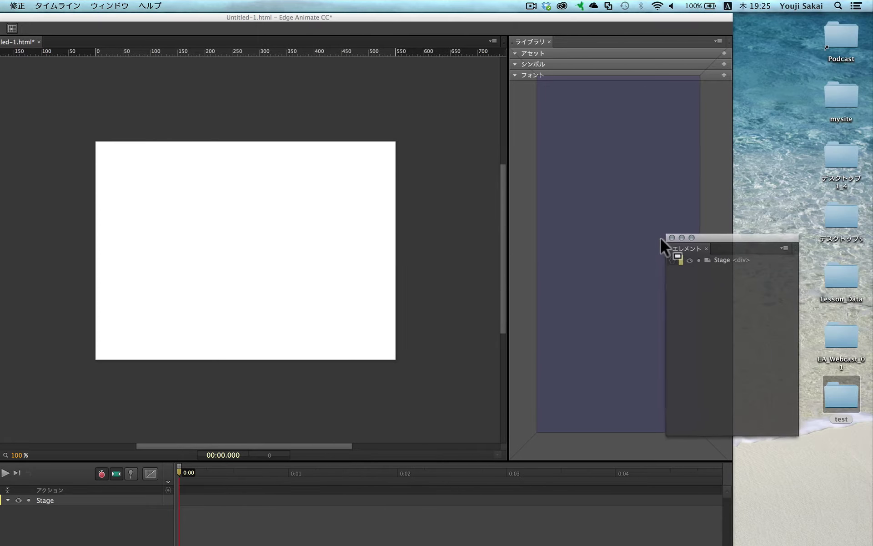
left_click_drag(661, 238, 700, 221)
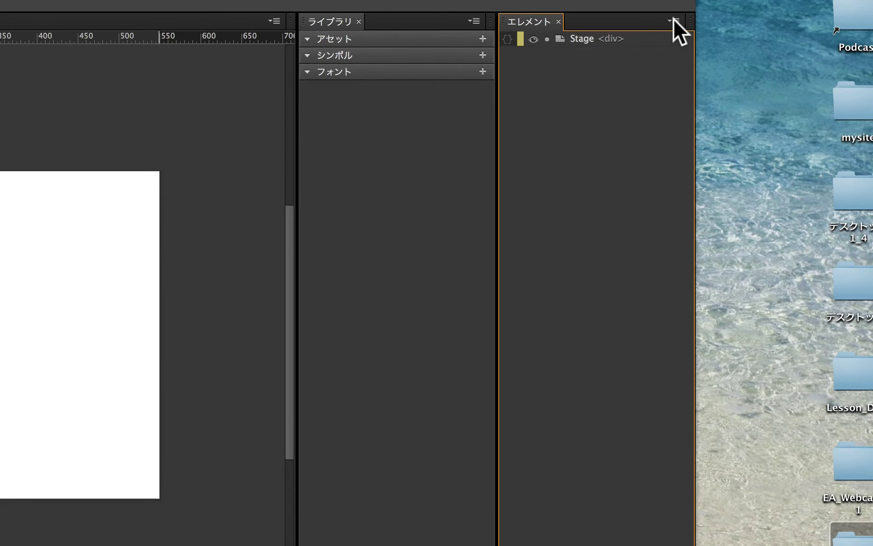
Undock the エレメント frame into a floating window over the stage and make it shorter and wider.
left_click(718, 40)
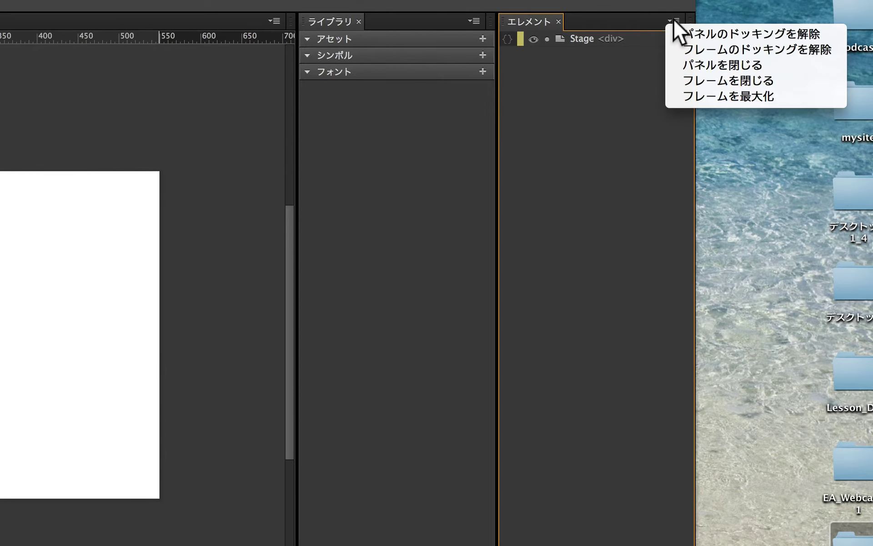
left_click(695, 50)
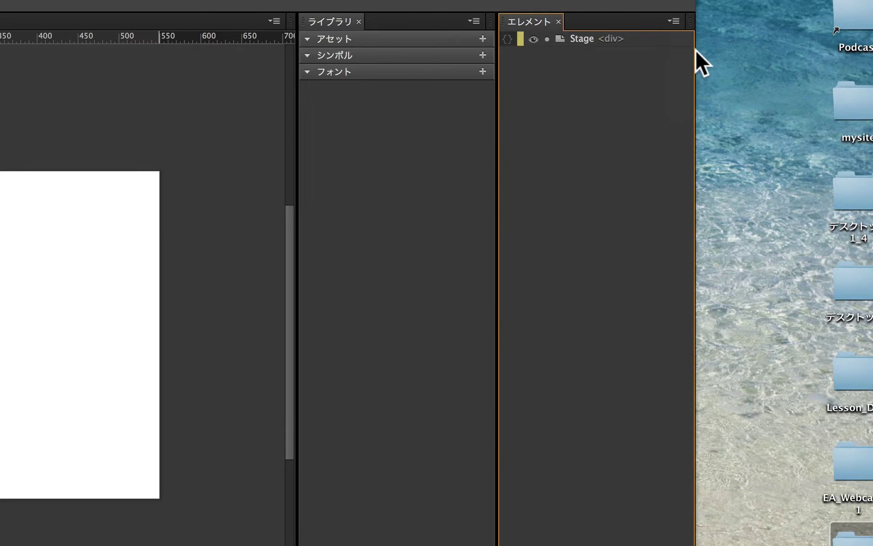
left_click_drag(628, 1, 258, 98)
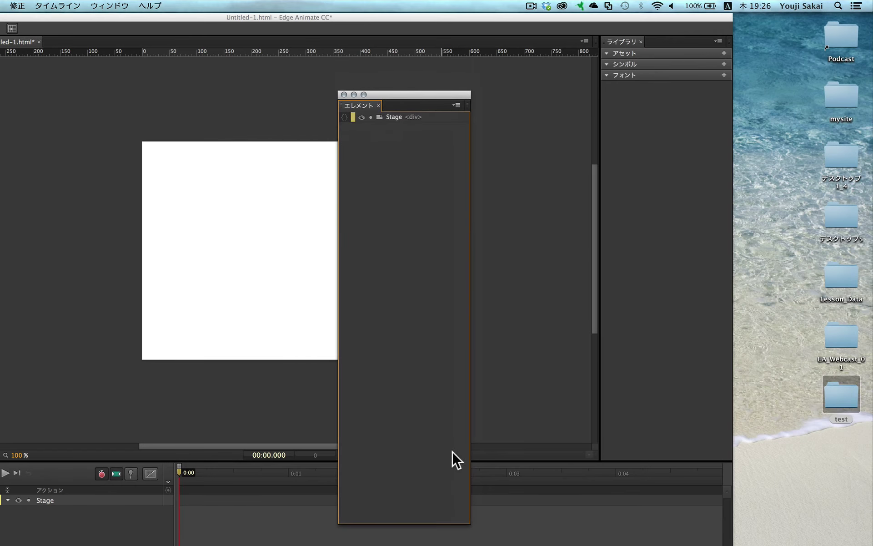
left_click_drag(470, 522, 536, 338)
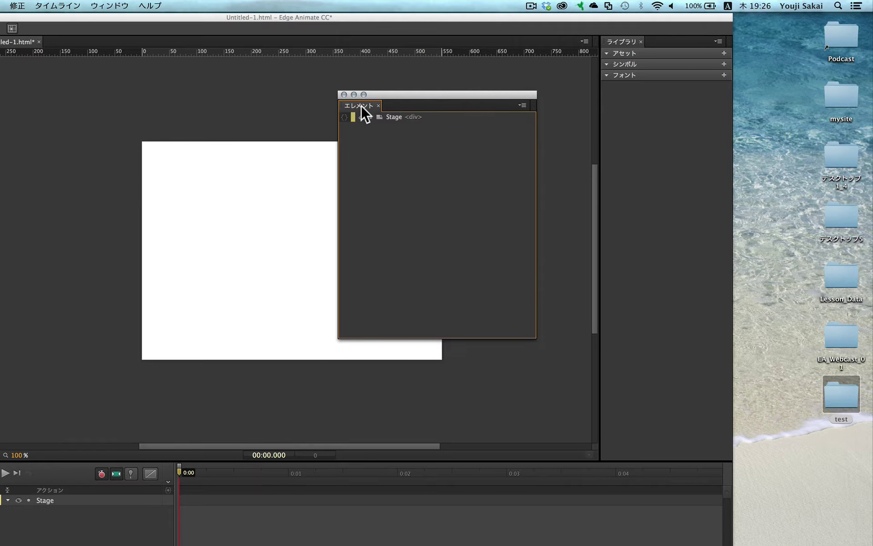
Dock the floating エレメント panel below the ライブラリ panel and widen their shared column.
left_click_drag(361, 105, 639, 451)
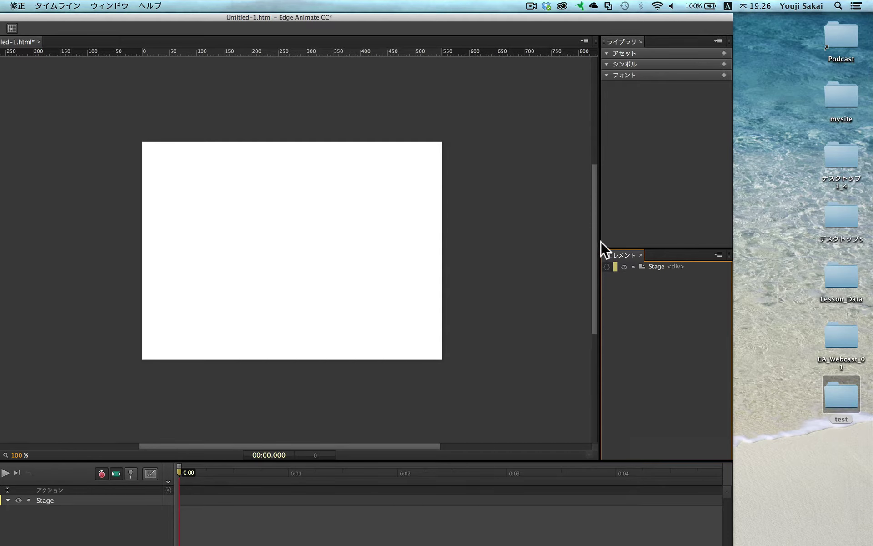
left_click_drag(596, 238, 500, 240)
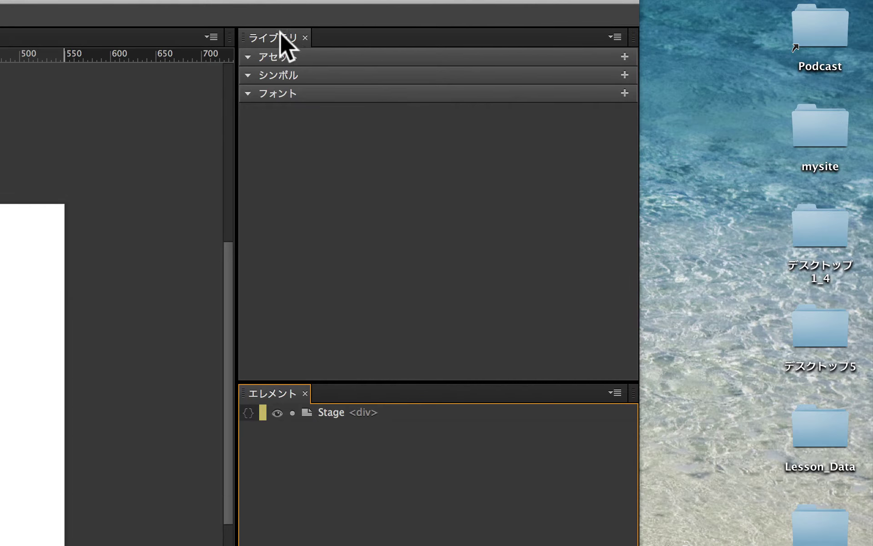
Undock the ライブラリ frame into a floating window over the stage and enlarge it.
left_click(615, 37)
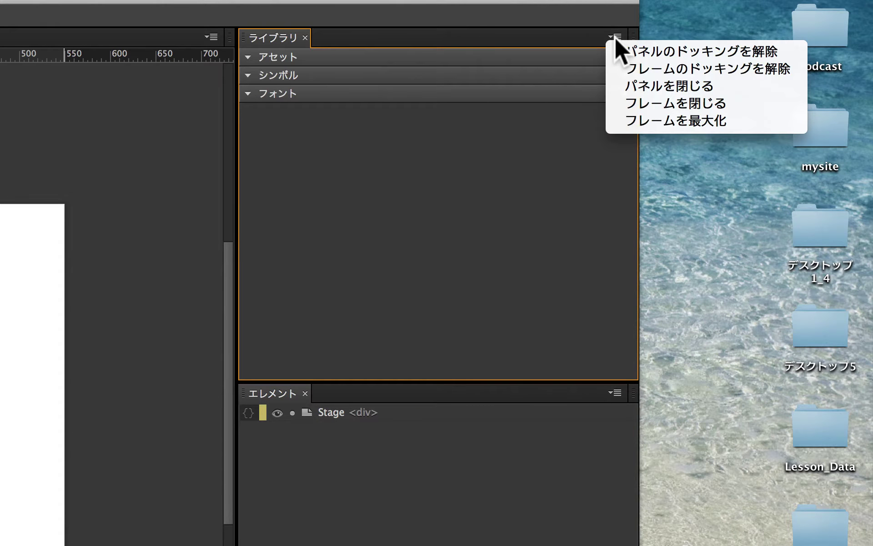
left_click(773, 72)
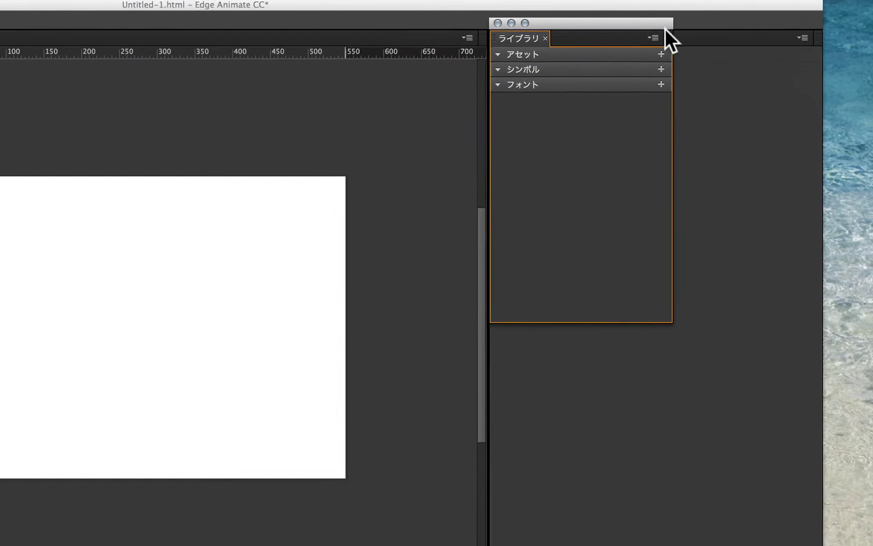
left_click_drag(604, 23, 321, 119)
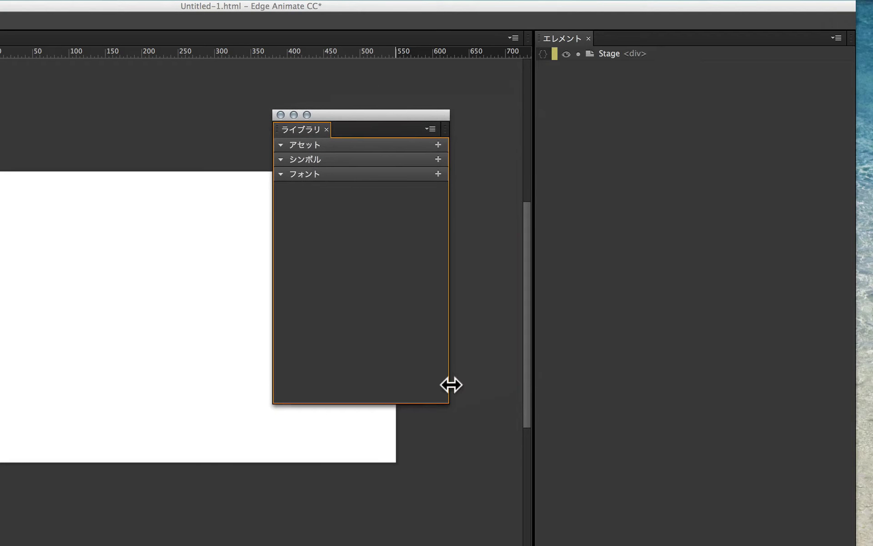
left_click_drag(447, 402, 643, 526)
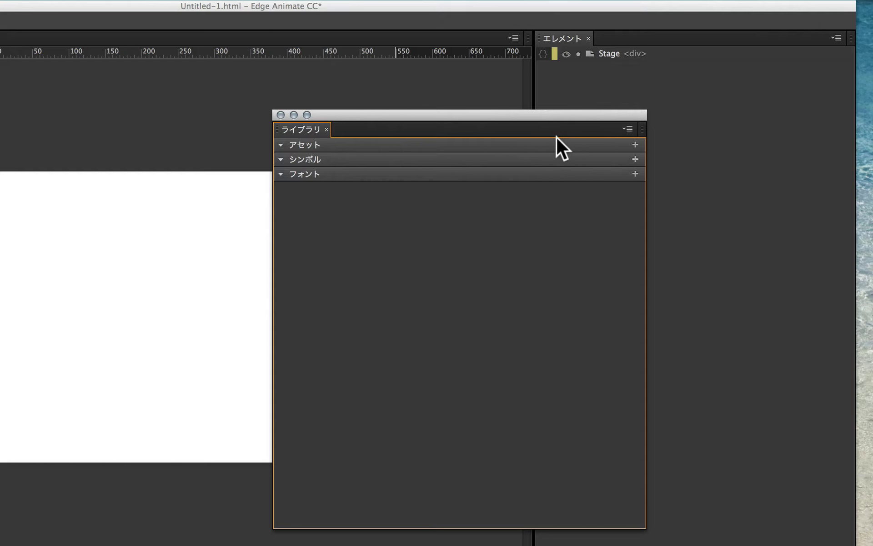
left_click_drag(584, 113, 512, 102)
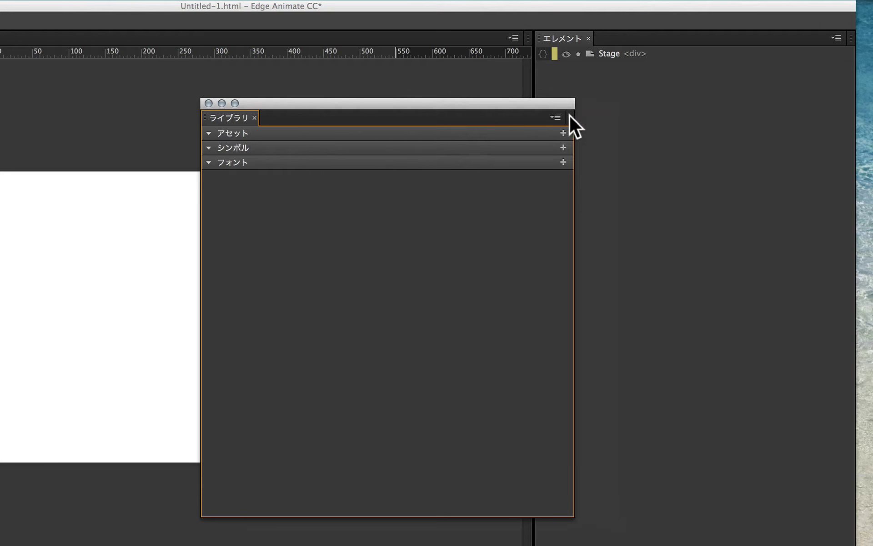
Narrow the floating ライブラリ window and move it further left over the stage.
left_click(555, 117)
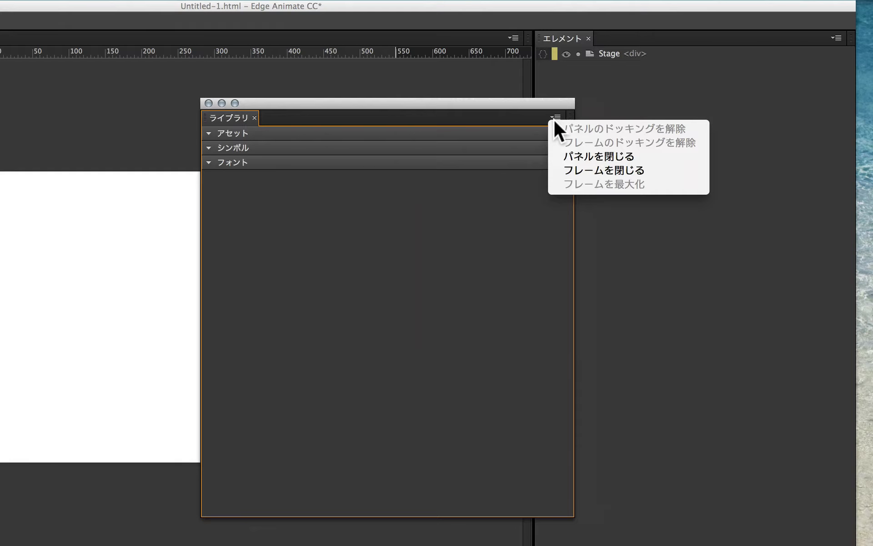
left_click(506, 113)
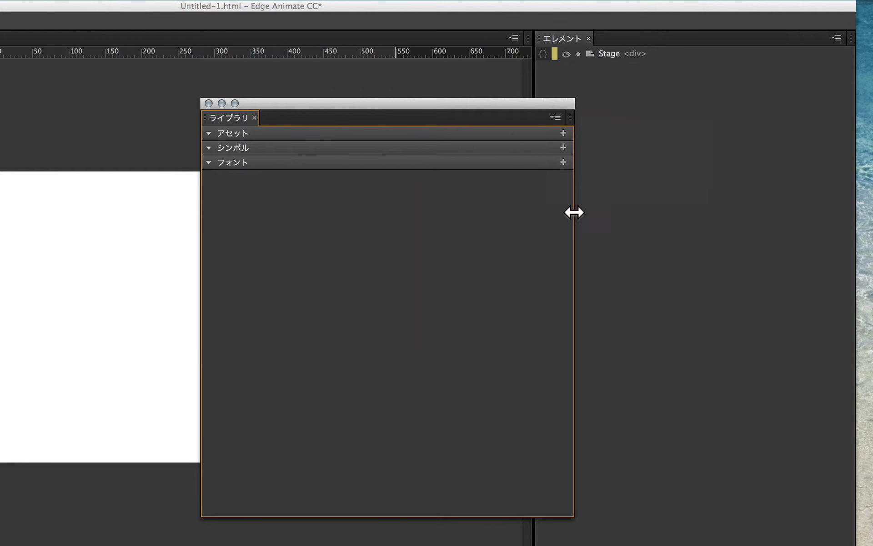
left_click_drag(573, 210, 503, 212)
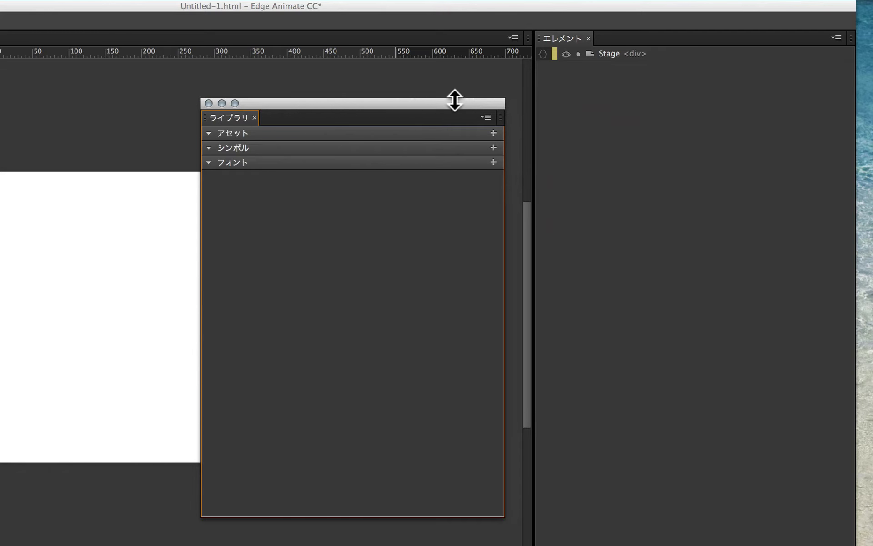
left_click_drag(449, 102, 301, 105)
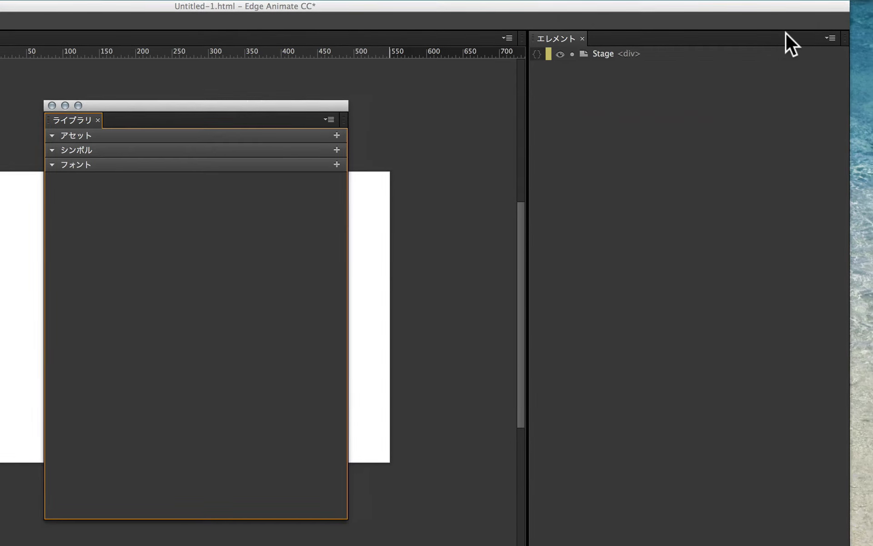
Undock the エレメント frame, place it beside the floating ライブラリ window, and make it shorter and wider.
left_click(834, 38)
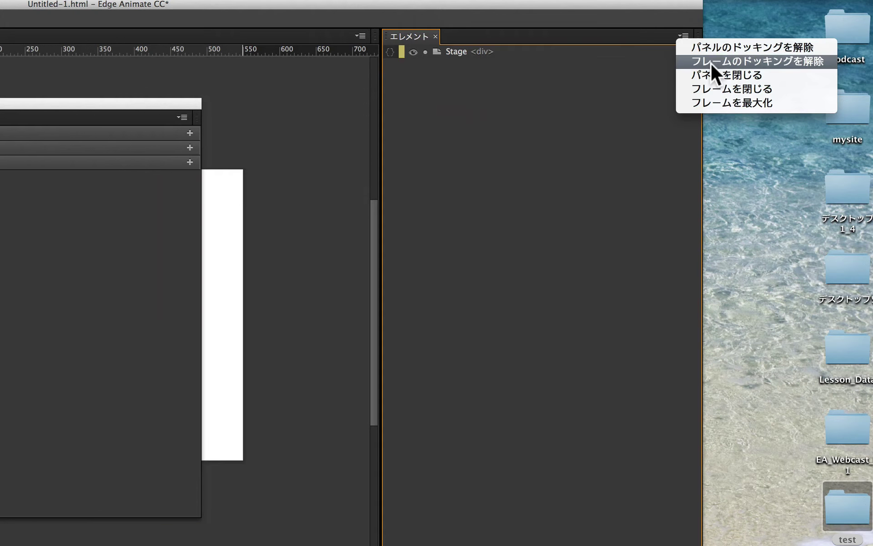
left_click(764, 61)
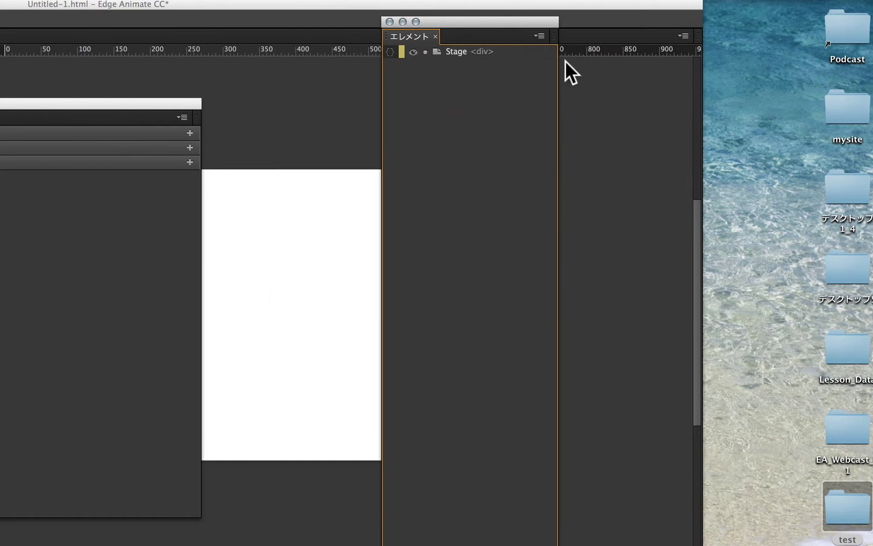
left_click_drag(515, 21, 414, 116)
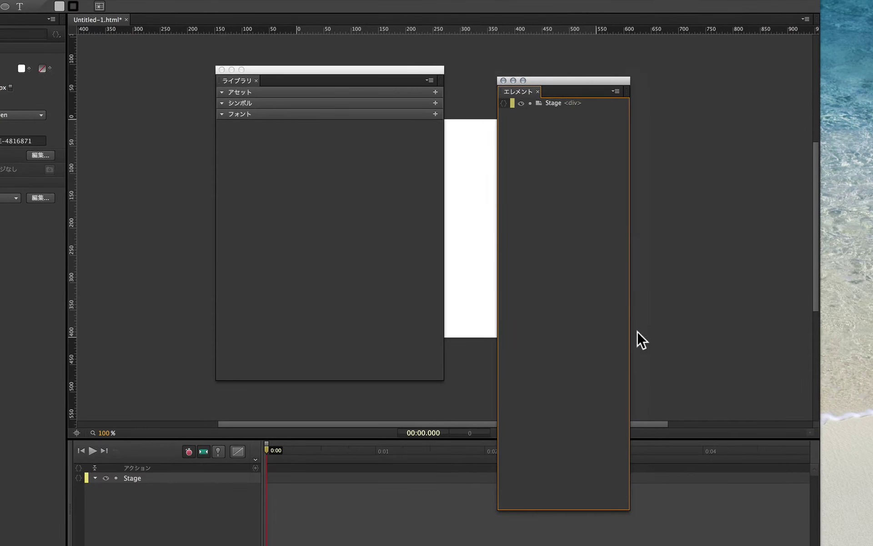
left_click_drag(627, 509, 673, 334)
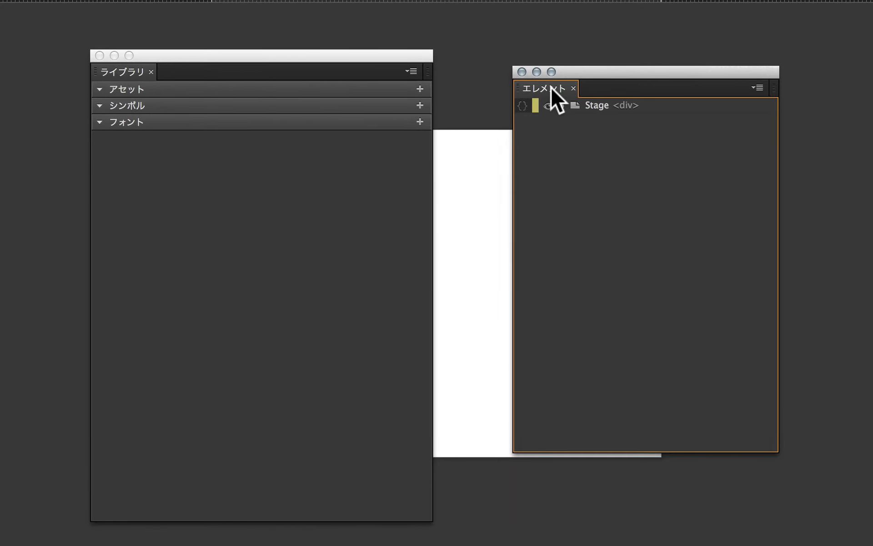
Dock the エレメント panel above ライブラリ inside its floating window and reposition the combined window.
left_click_drag(551, 88, 274, 59)
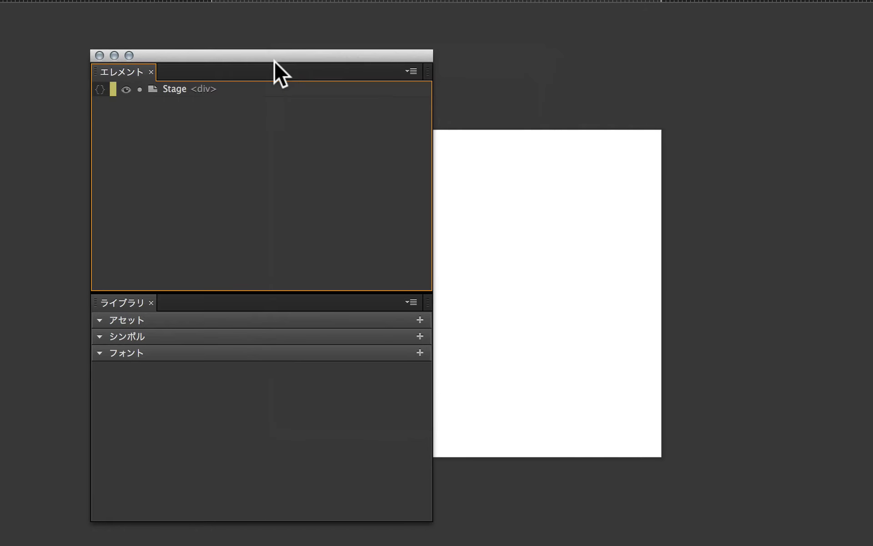
left_click_drag(121, 70, 402, 372)
left_click_drag(346, 69, 242, 79)
left_click_drag(330, 58, 307, 72)
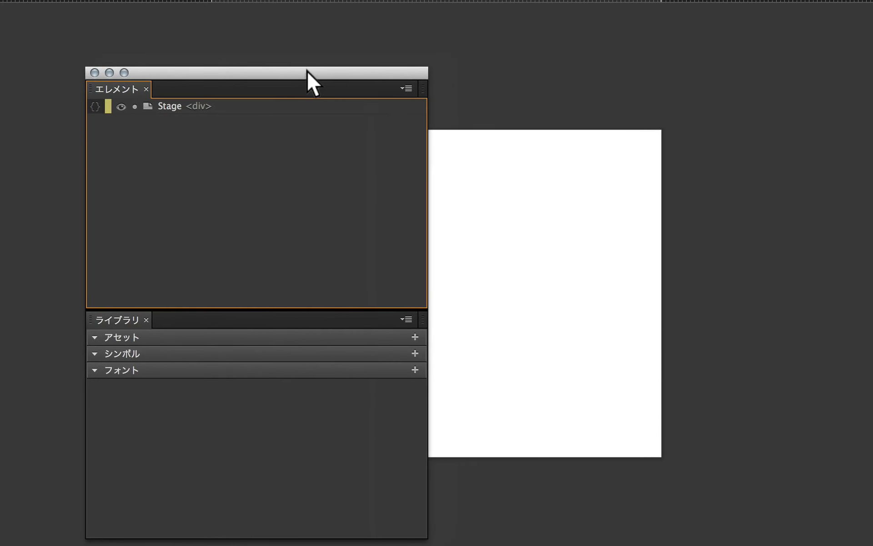
Rearrange the floating window with エレメント to the left of ライブラリ, and widen it with roughly equal columns.
left_click_drag(124, 88, 207, 351)
left_click_drag(130, 91, 118, 424)
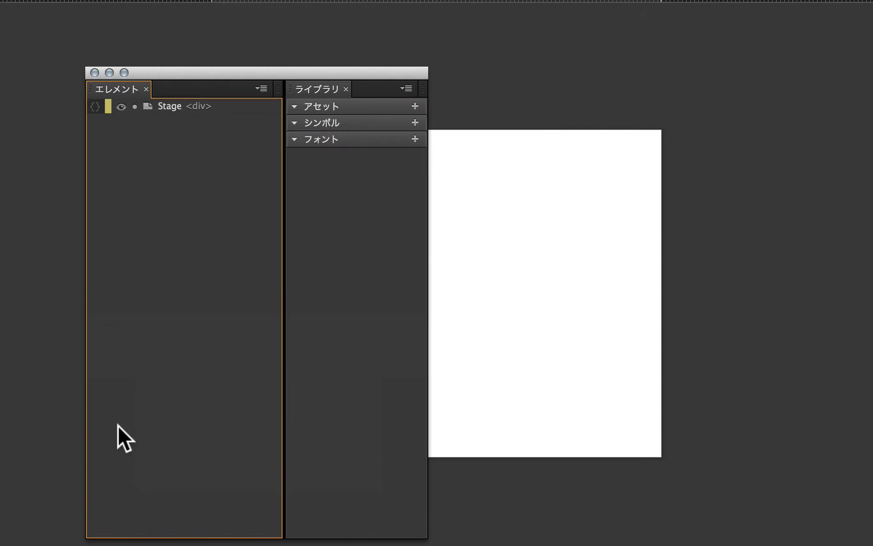
left_click_drag(429, 190, 670, 200)
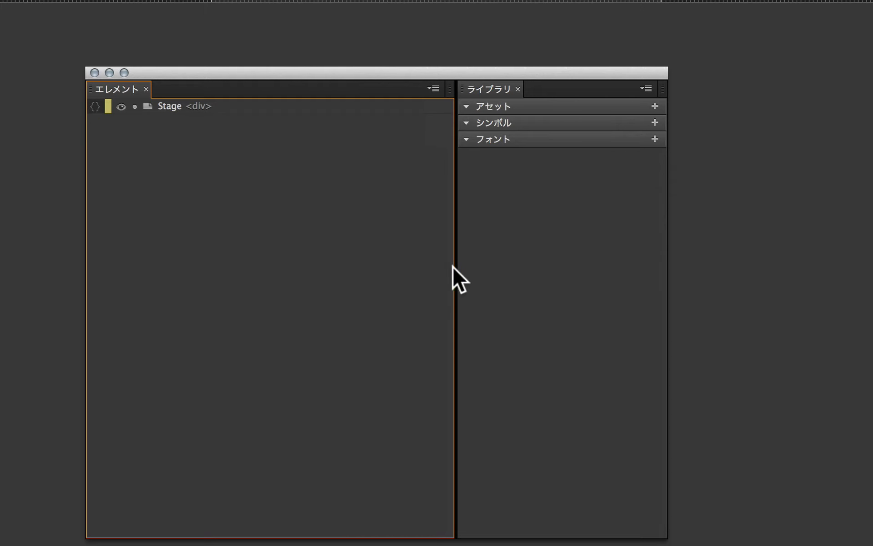
left_click_drag(311, 258, 366, 252)
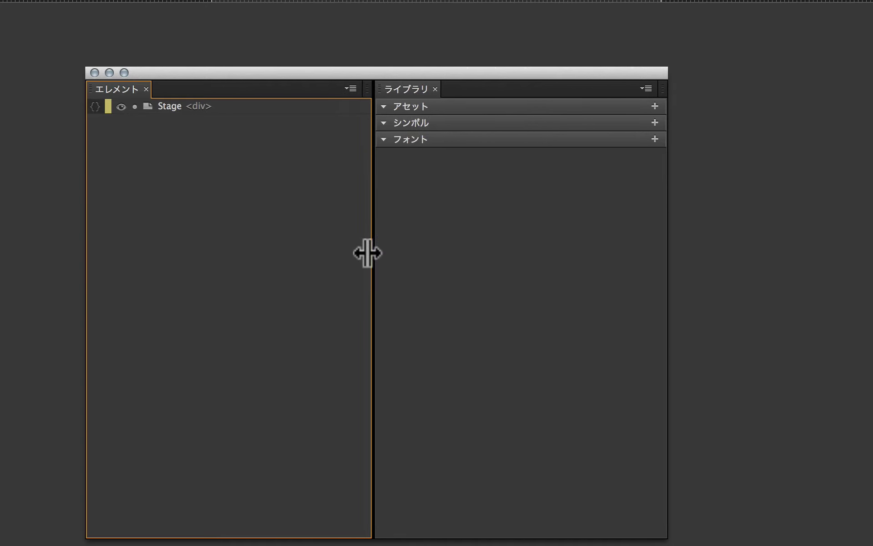
Undock the エレメント panel from the combined window and move it to the right of the floating ライブラリ window.
left_click(352, 88)
left_click(406, 104)
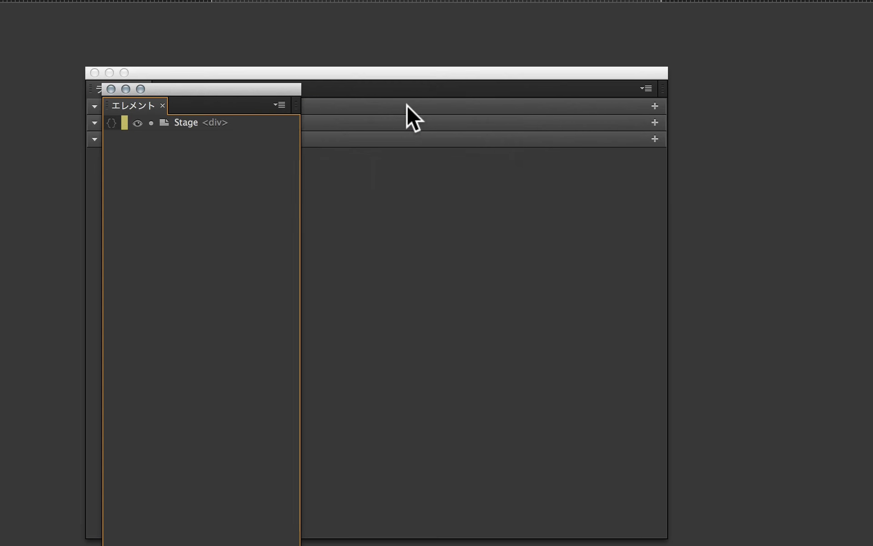
left_click_drag(279, 89, 729, 181)
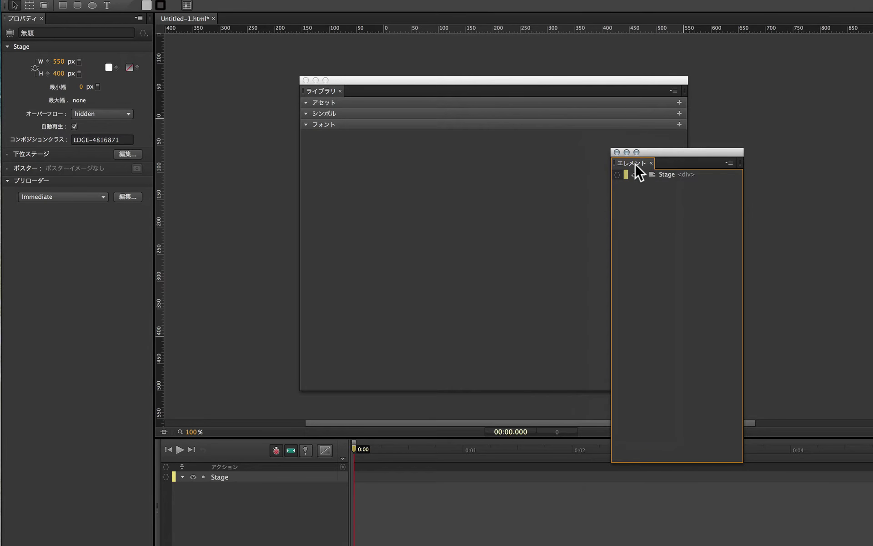
Dock エレメント as a tab in the floating ライブラリ frame and switch between both panels, ending on エレメント.
left_click_drag(634, 163, 581, 146)
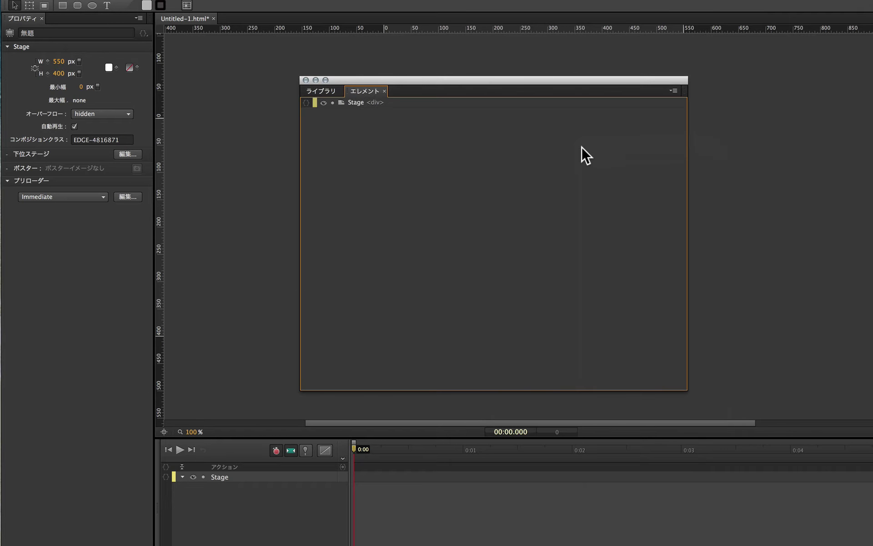
left_click(321, 93)
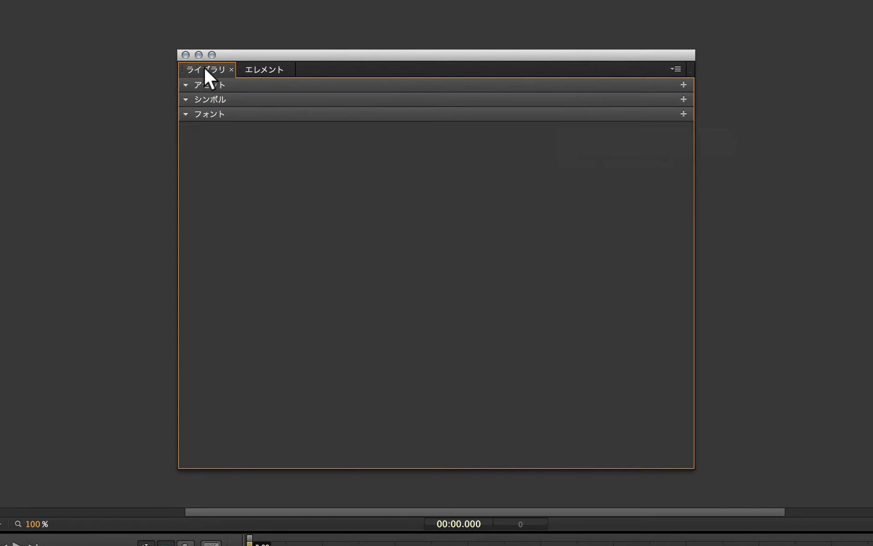
left_click(259, 71)
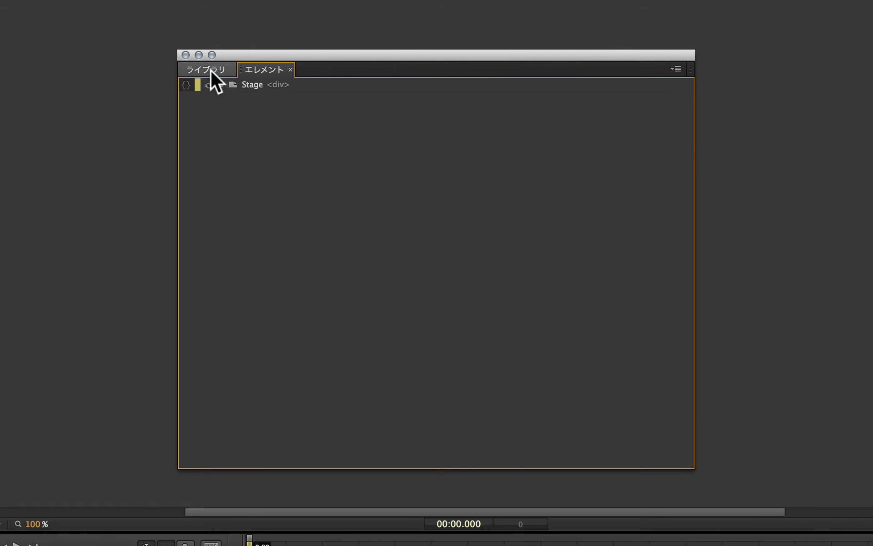
left_click(206, 69)
left_click(263, 70)
left_click(208, 69)
left_click(263, 70)
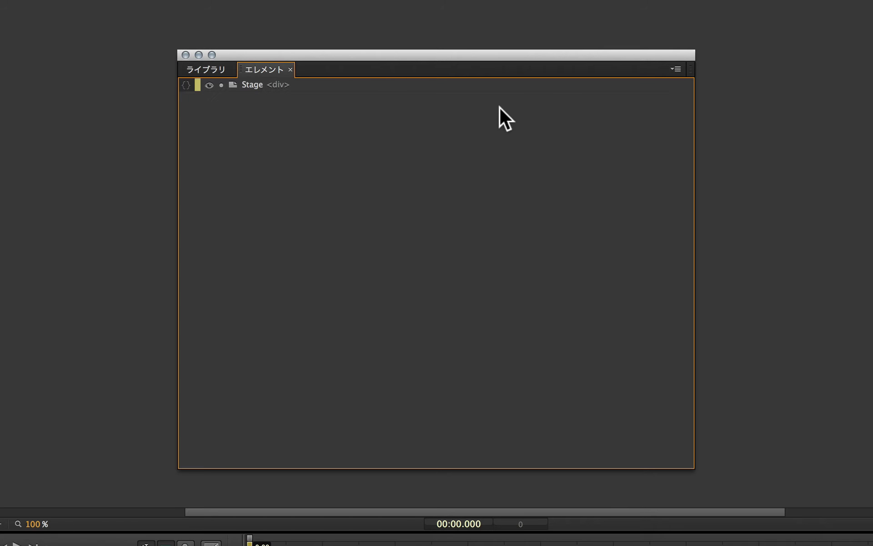
Undock the エレメント panel and dock it as a tab in the プロパティ frame, with プロパティ in front.
left_click(676, 69)
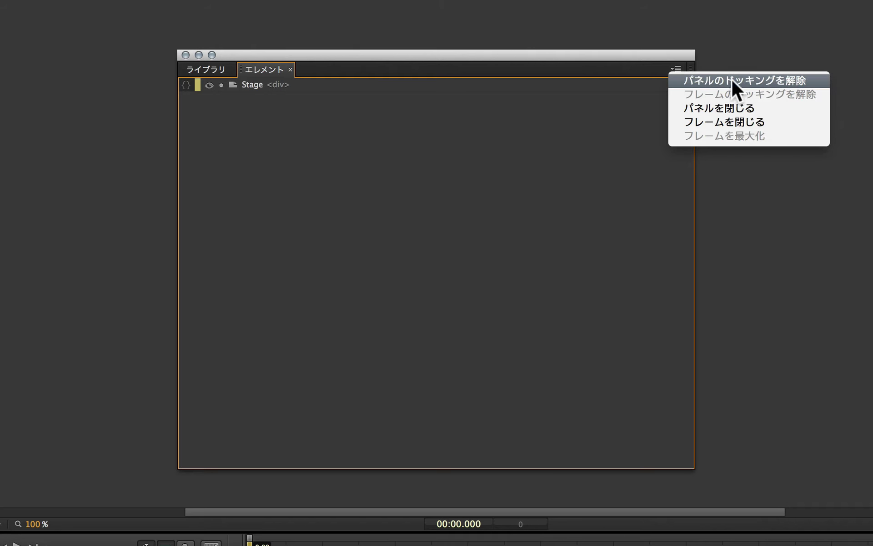
left_click(779, 78)
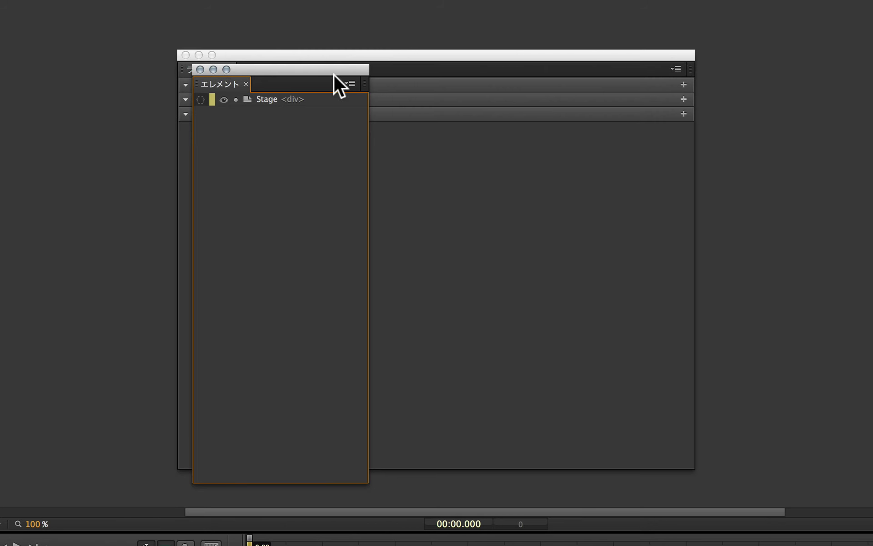
left_click_drag(326, 67, 588, 158)
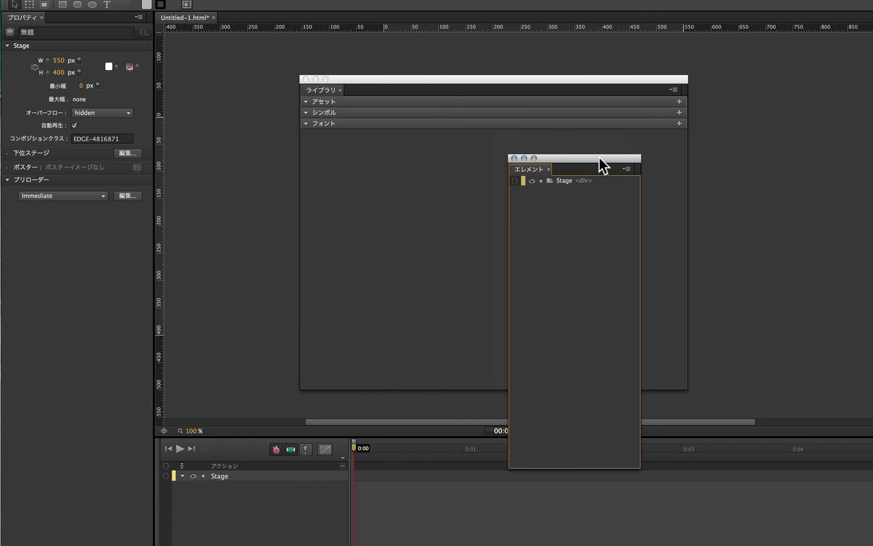
left_click_drag(535, 170, 102, 236)
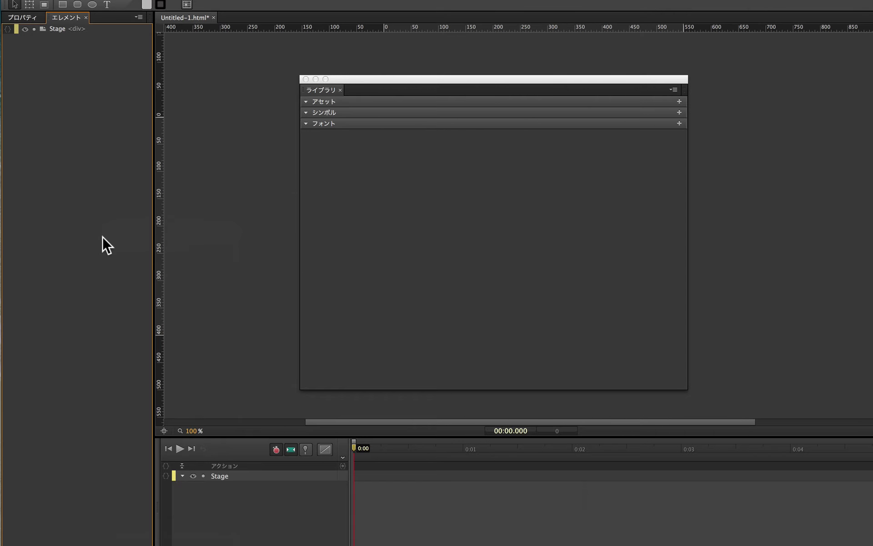
left_click(25, 18)
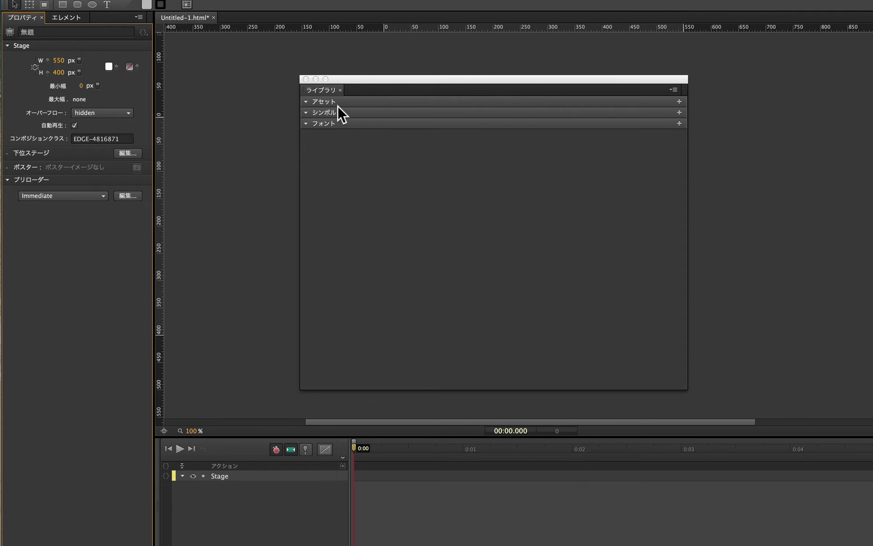
Dock the ライブラリ panel between プロパティ and the stage, and enlarge the panel's width and the timeline's height.
left_click_drag(321, 89, 150, 71)
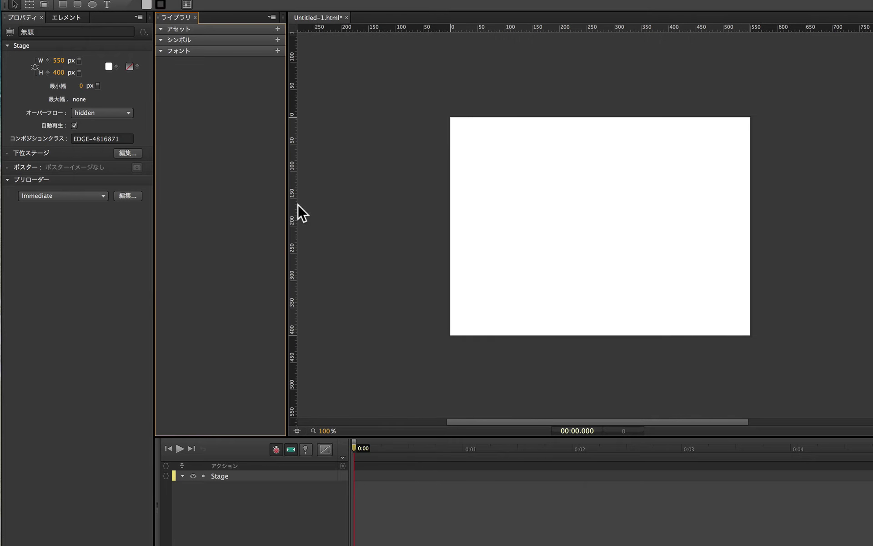
left_click_drag(282, 205, 388, 214)
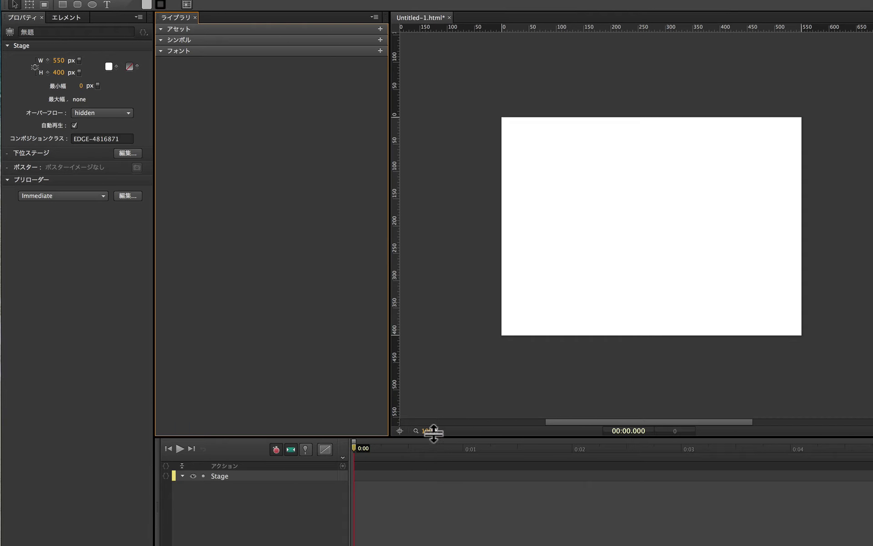
left_click_drag(435, 438, 435, 391)
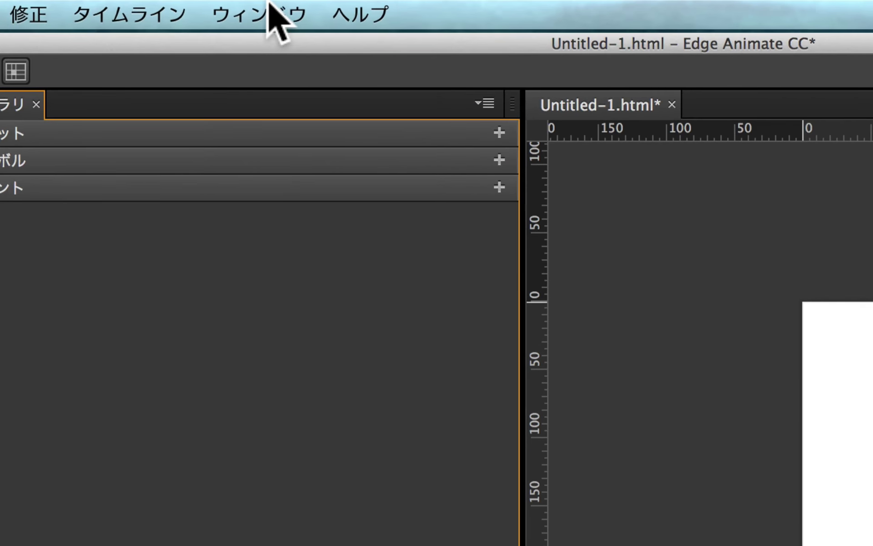
Save the current panel layout as a new workspace named アニメーション作業用.
left_click(269, 5)
mouse_move(268, 55)
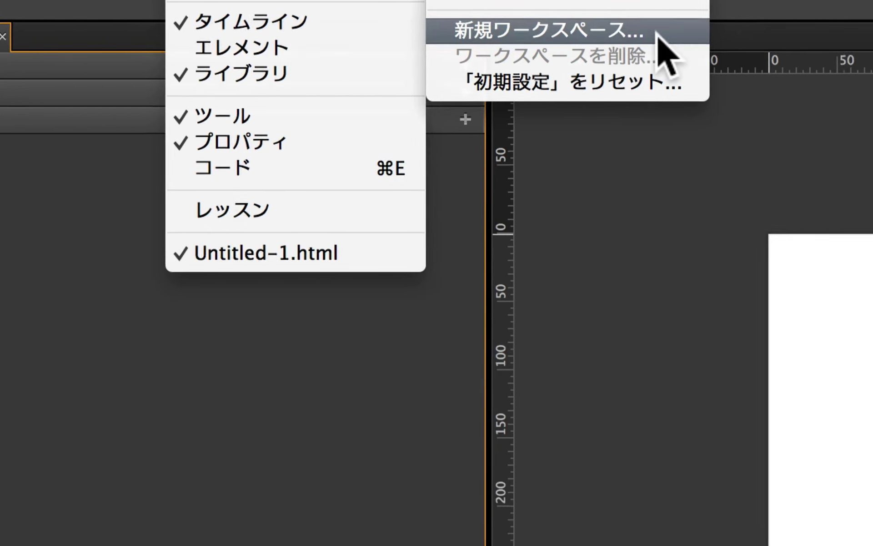
left_click(688, 100)
left_click_drag(582, 266, 369, 90)
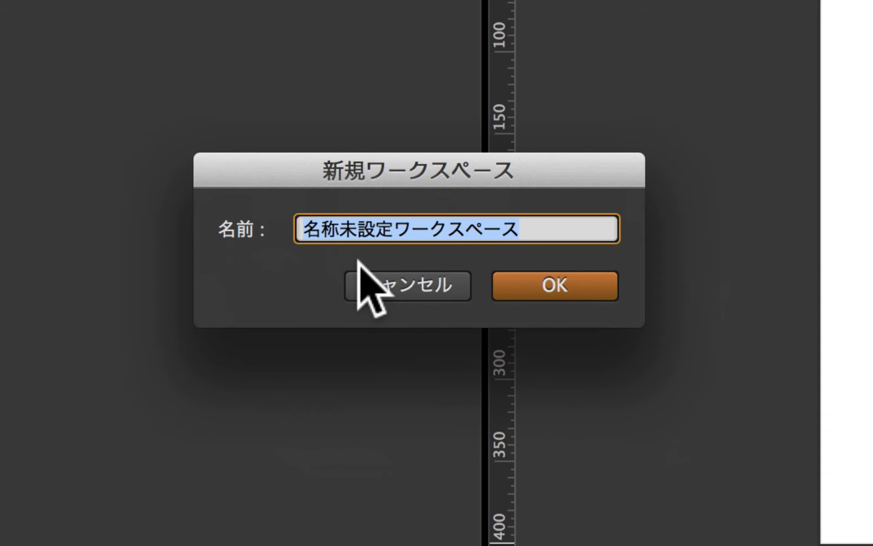
type("あび")
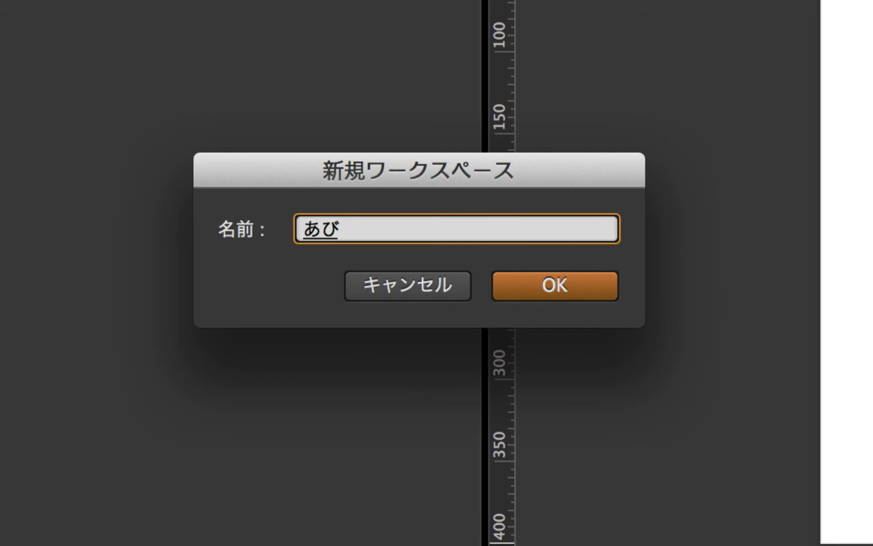
key("BackSpace")
type("にめ")
key("Return")
key("Tab")
key("shift+Tab")
type("アニメーションさぎょ")
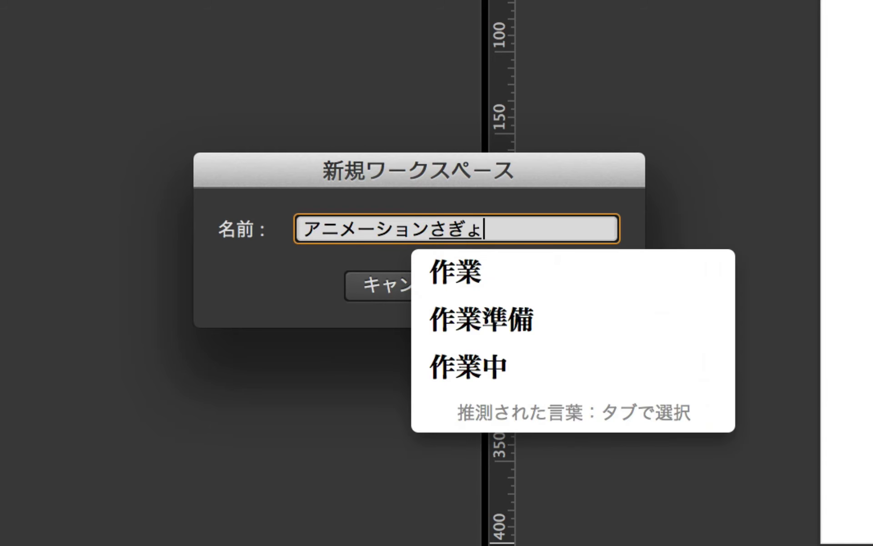
type("うよう")
key("Tab")
key("Return")
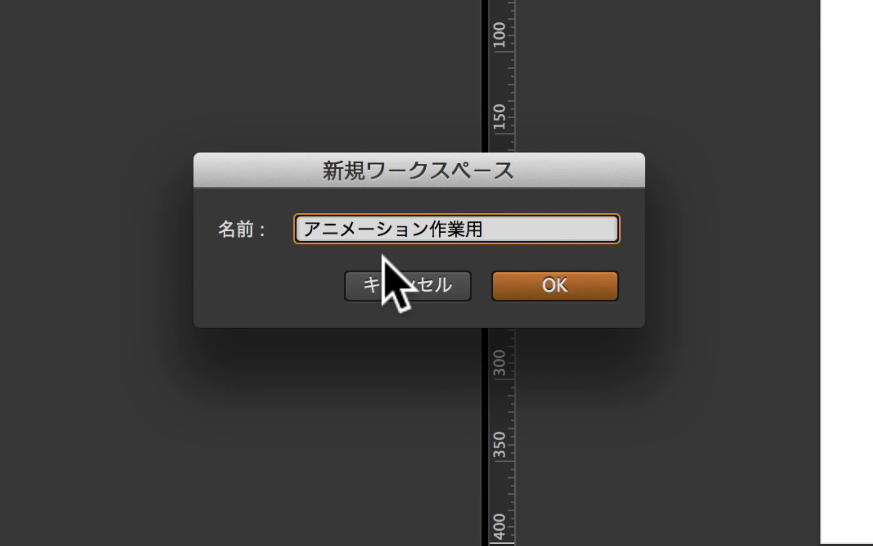
left_click(580, 282)
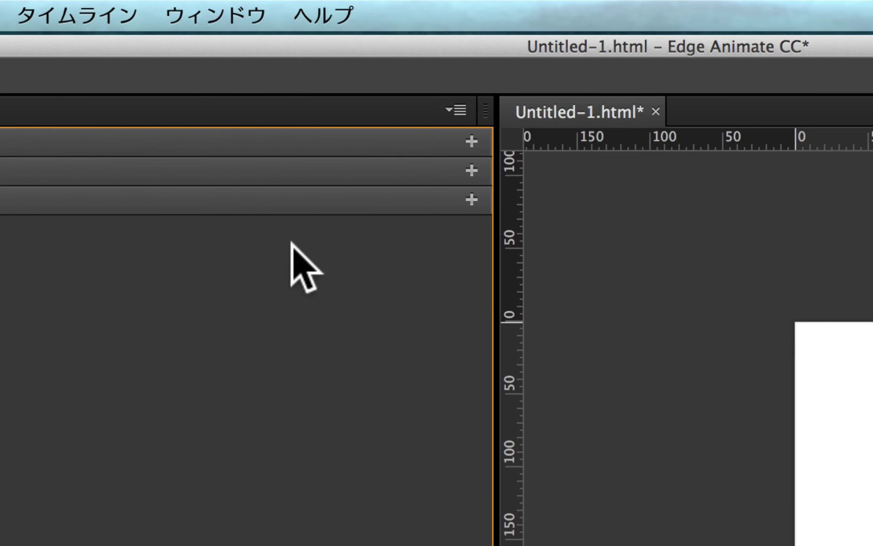
Switch to the 初期設定 workspace and reset it to its original layout.
left_click(215, 9)
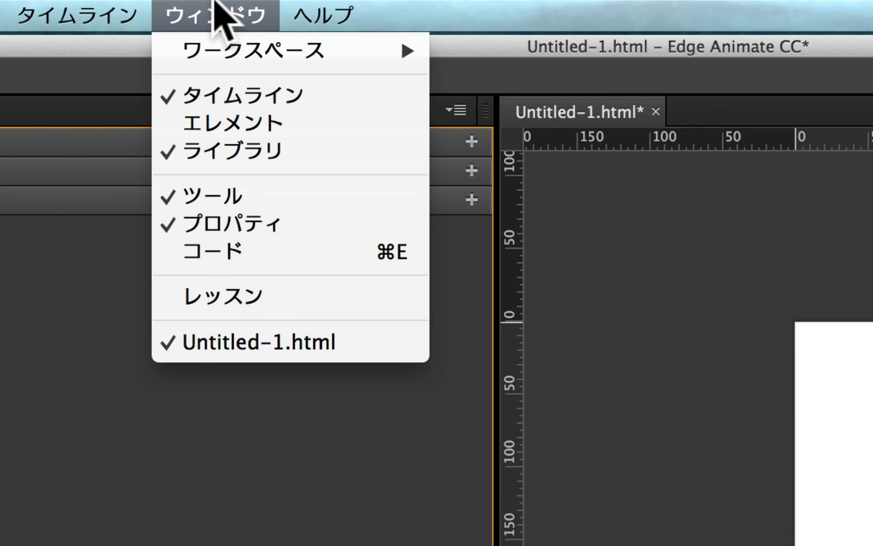
mouse_move(215, 56)
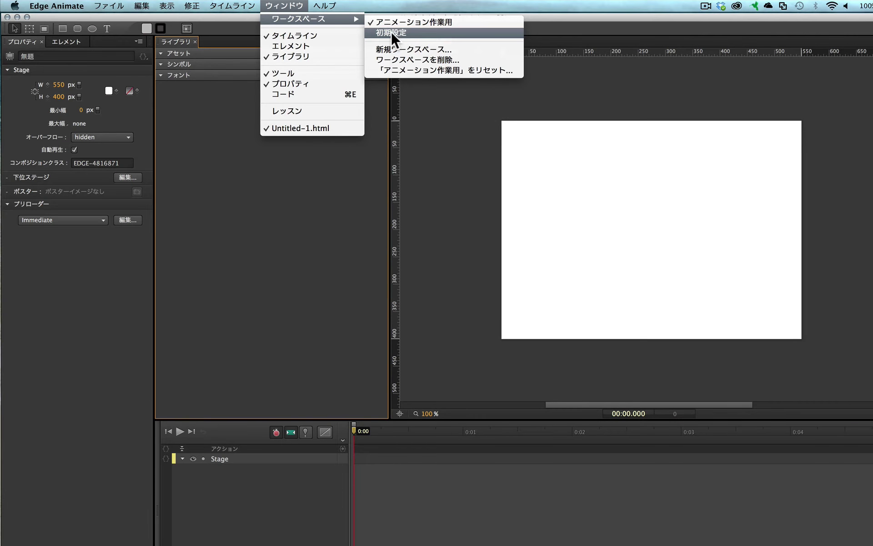
left_click(390, 33)
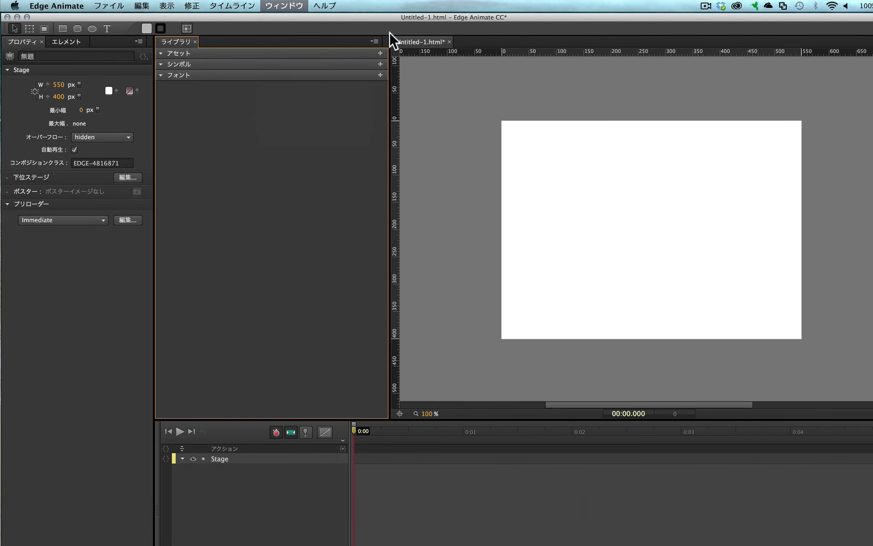
left_click(278, 6)
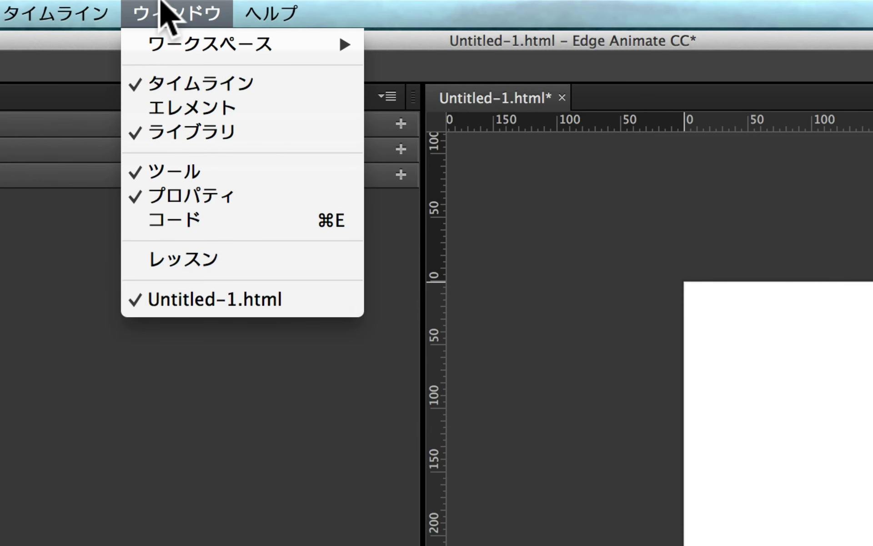
mouse_move(166, 45)
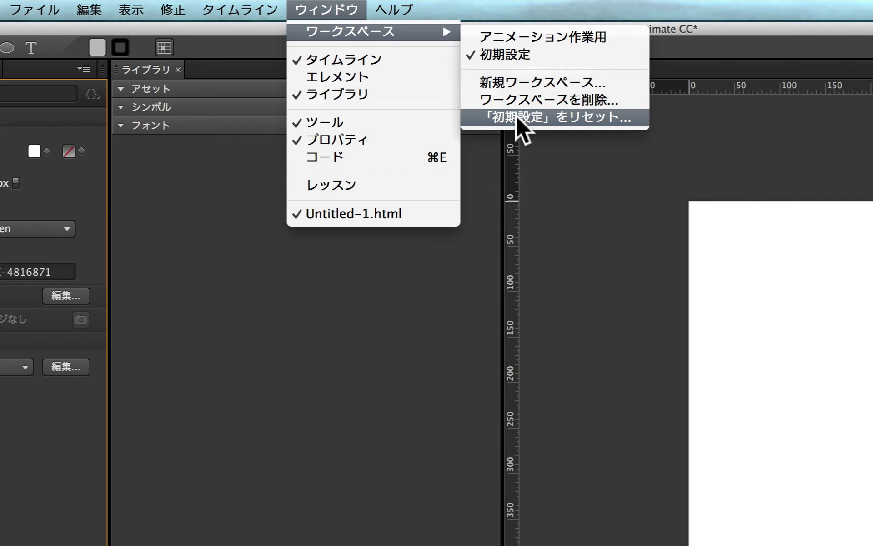
left_click(517, 119)
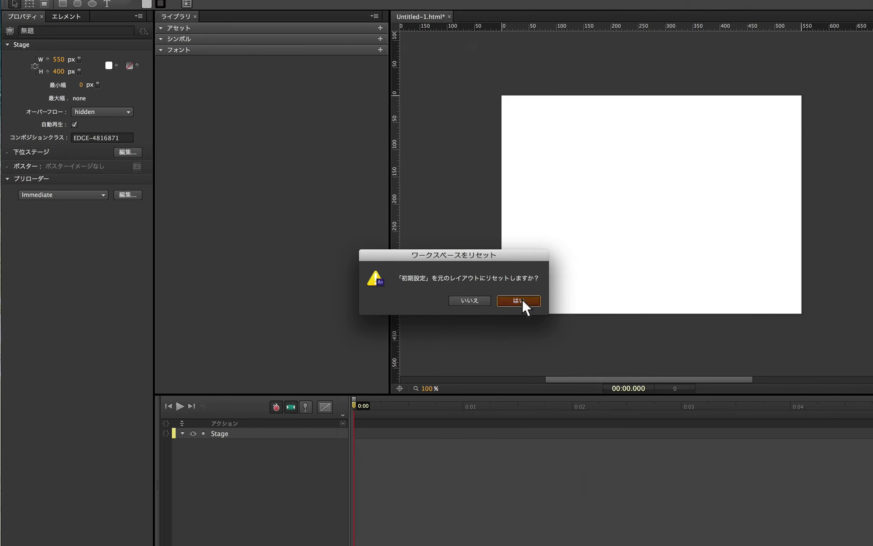
left_click(605, 348)
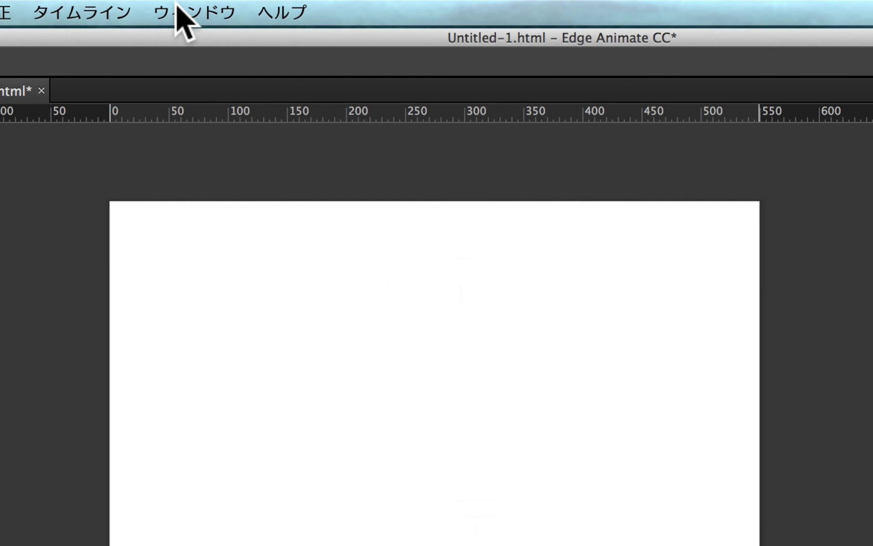
Switch to the アニメーション作業用 workspace and back to 初期設定.
left_click(177, 9)
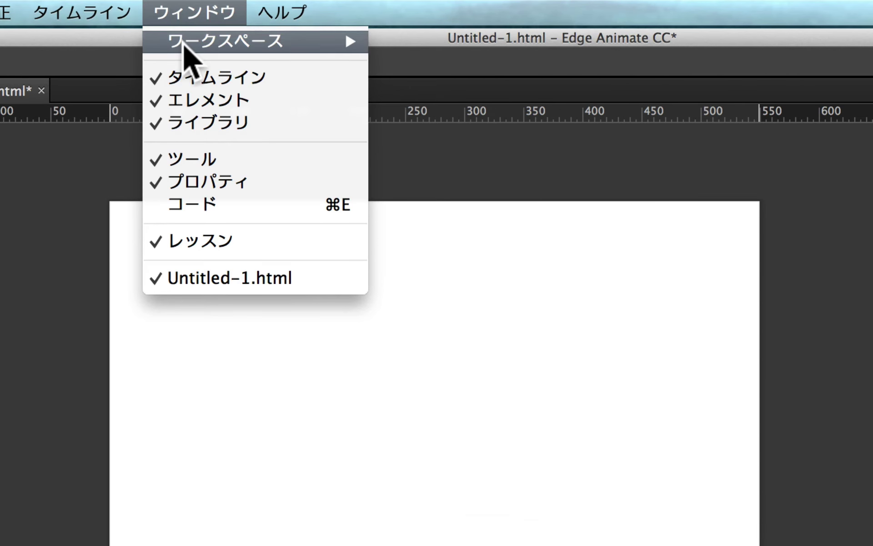
mouse_move(272, 45)
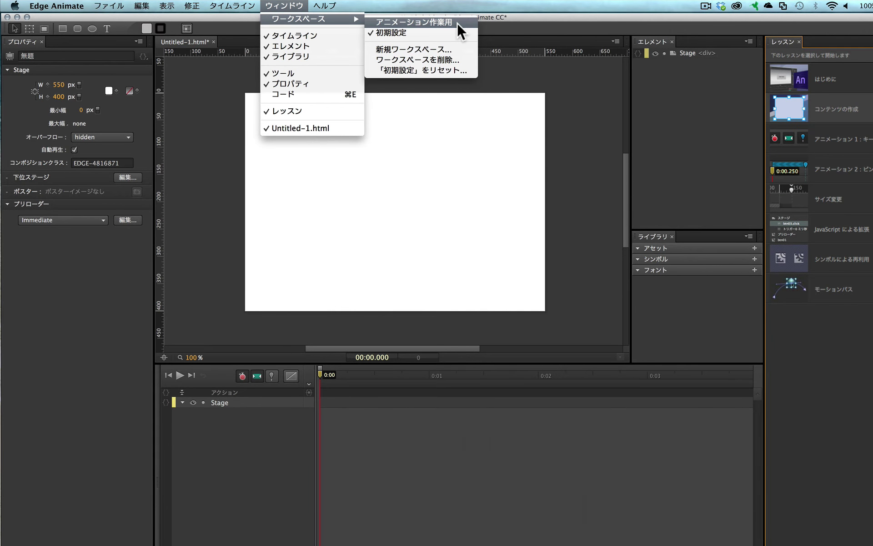
left_click(443, 21)
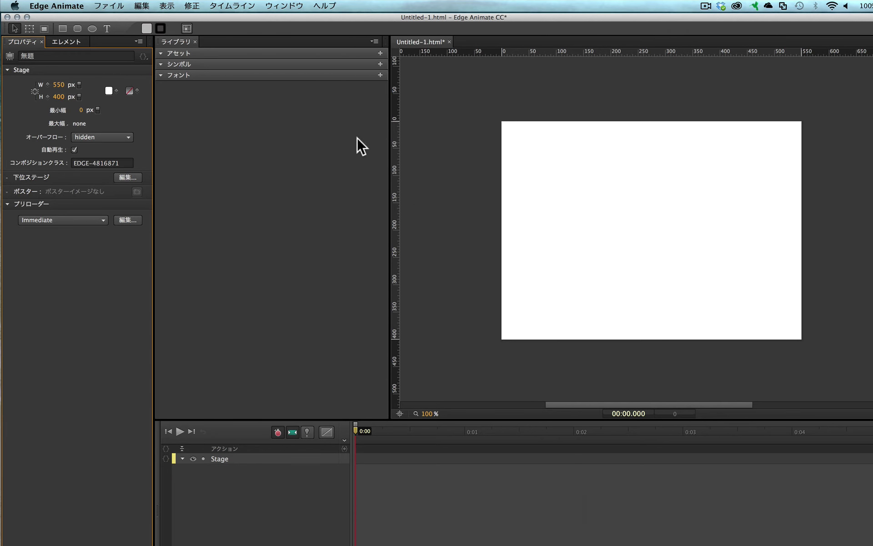
left_click(297, 8)
mouse_move(281, 17)
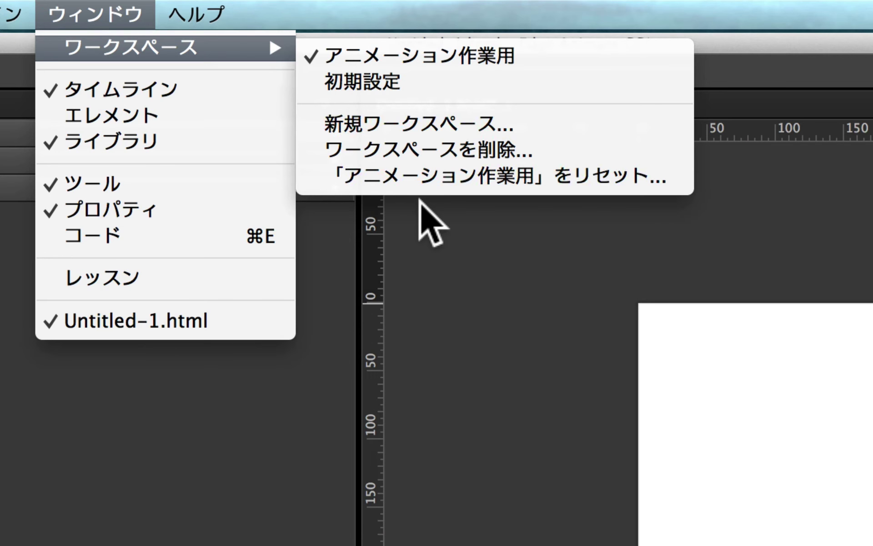
left_click(391, 84)
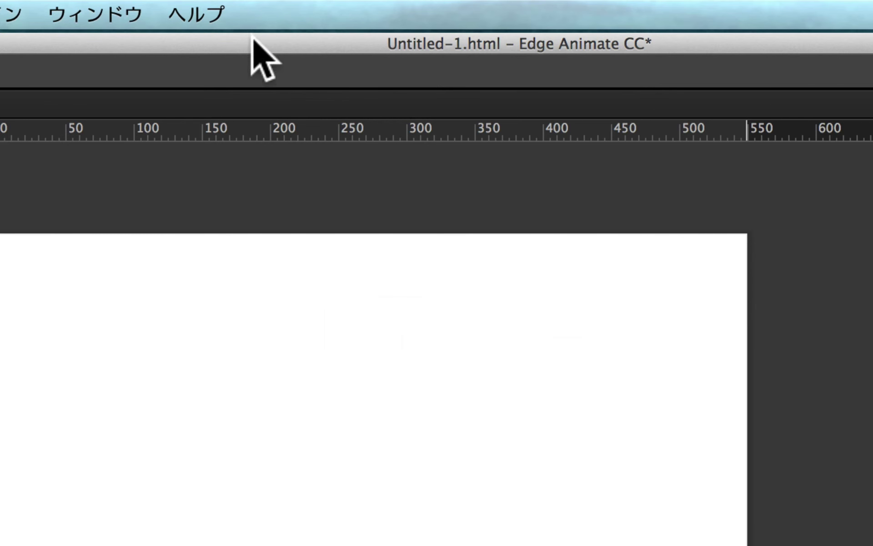
left_click(111, 12)
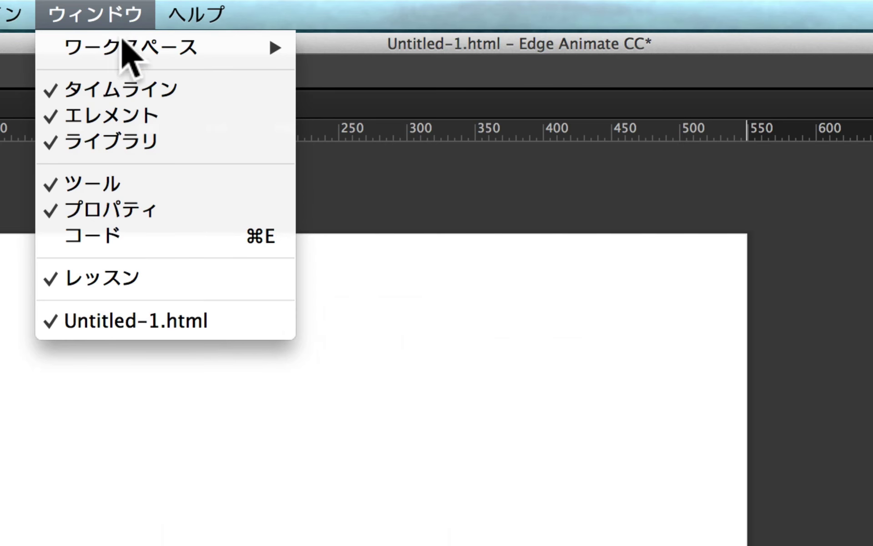
mouse_move(254, 51)
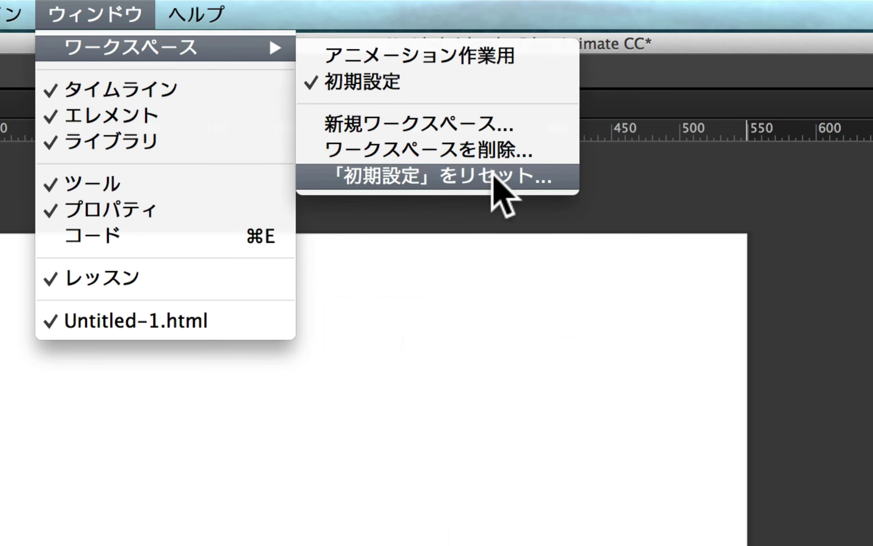
left_click(687, 59)
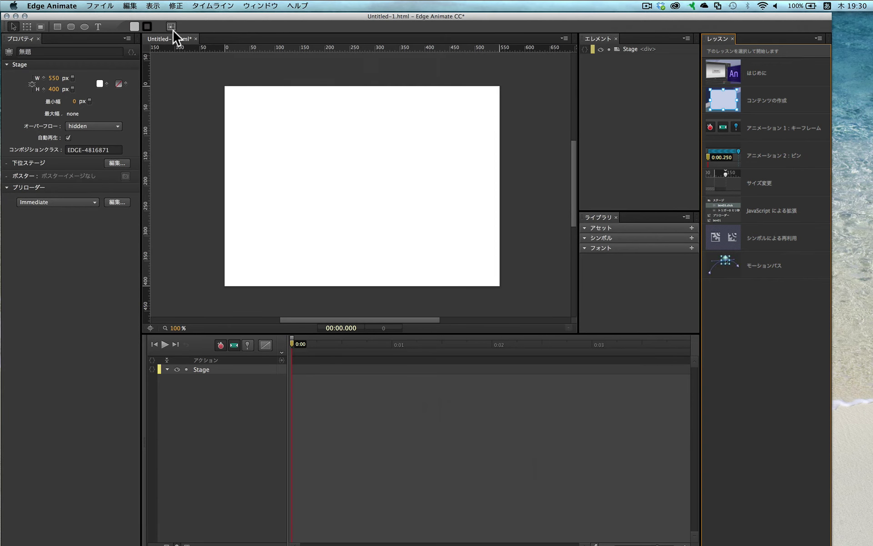
left_click(178, 41)
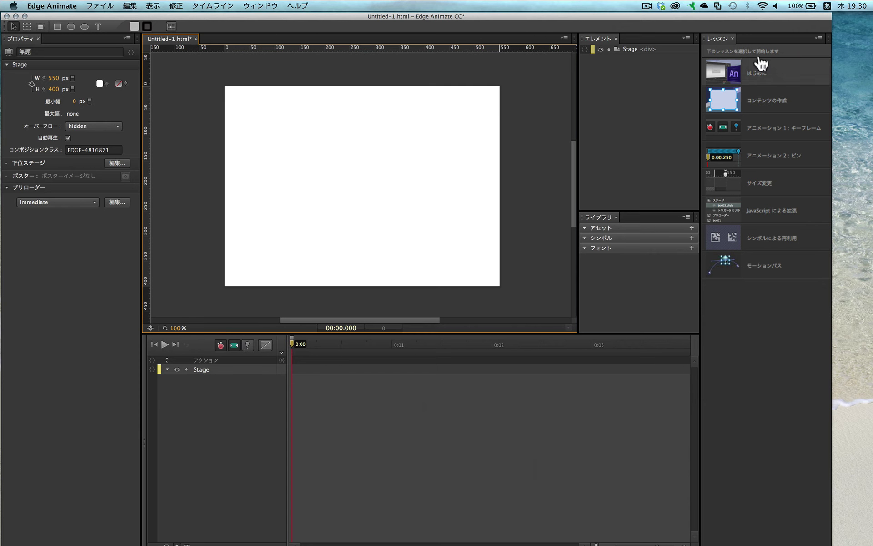
Undock the レッスン frame and dock it above the Untitled-1.html stage, giving both more height by shrinking the timeline.
left_click(818, 38)
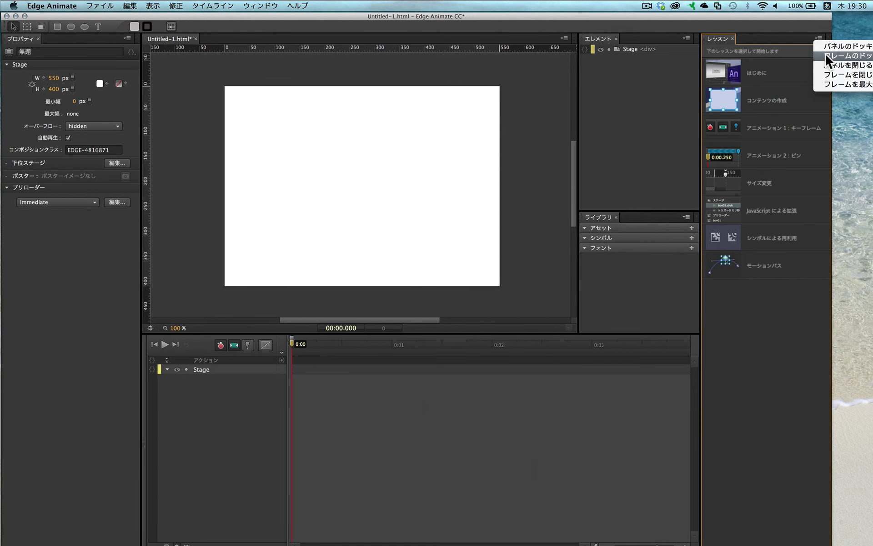
left_click(825, 53)
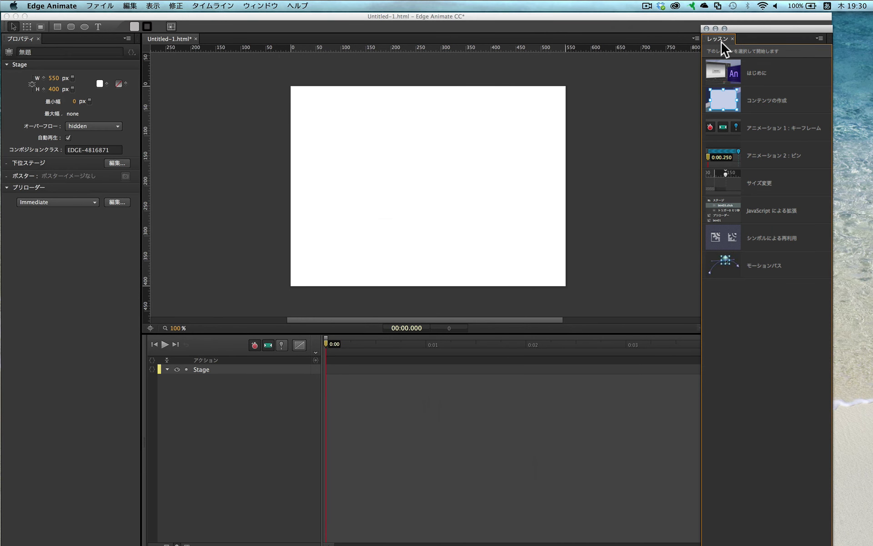
left_click_drag(215, 37, 162, 36)
left_click_drag(452, 44, 453, 210)
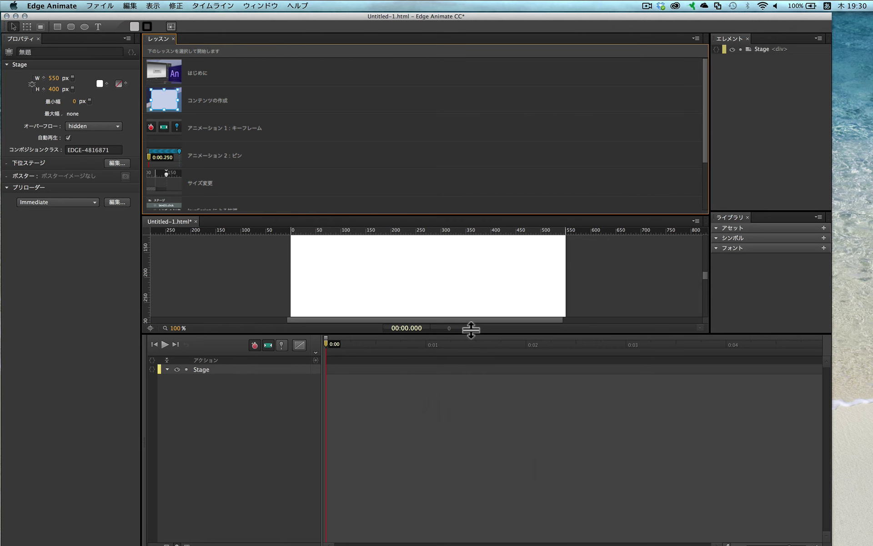
left_click_drag(468, 334, 468, 453)
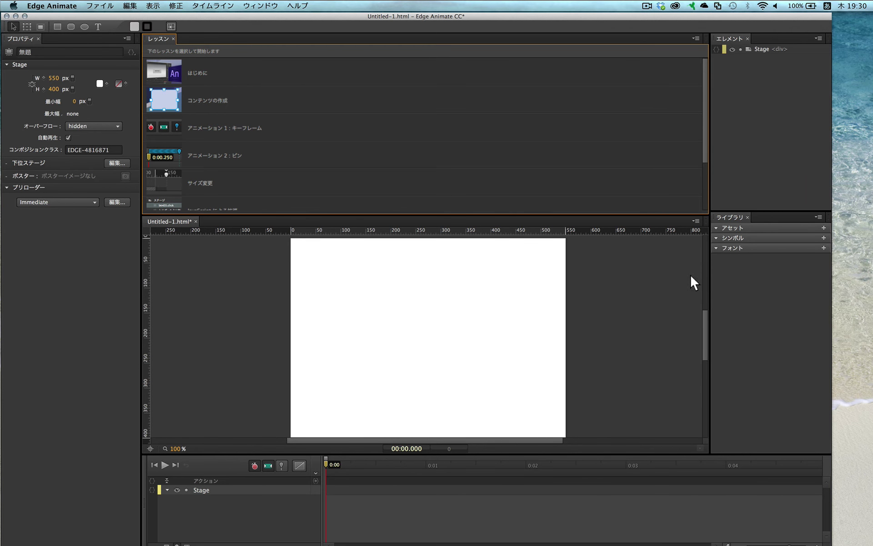
Move the ライブラリ panel from beneath エレメント and dock it below the プロパティ panel.
left_click(819, 218)
left_click(848, 225)
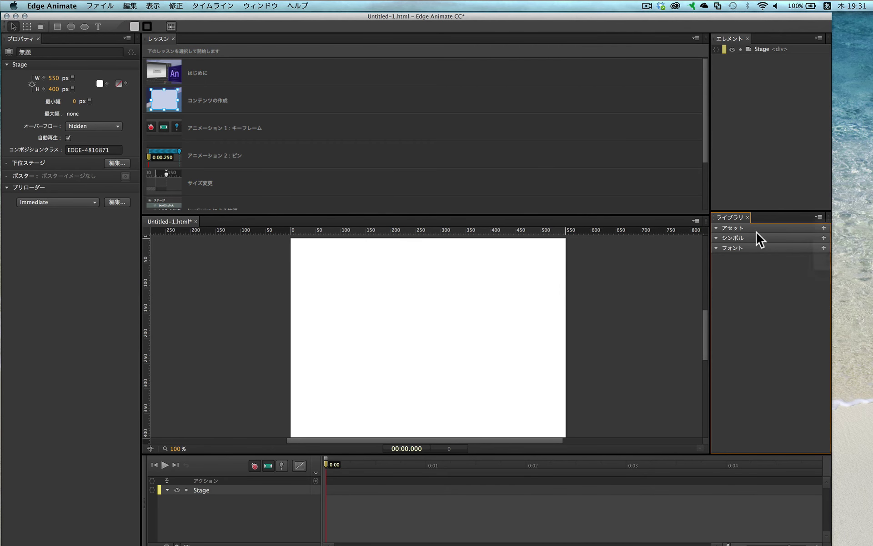
left_click_drag(729, 219, 29, 536)
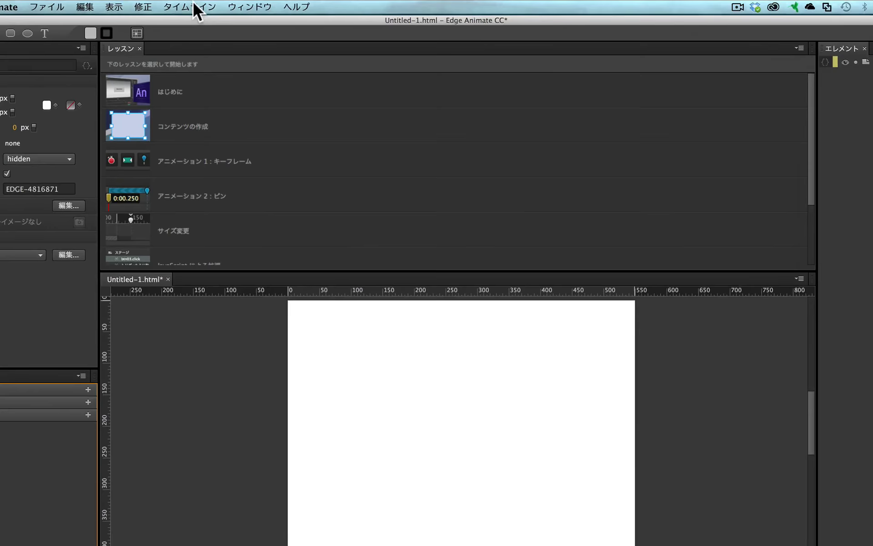
Reset the rearranged 初期設定 workspace to its original layout.
left_click(213, 5)
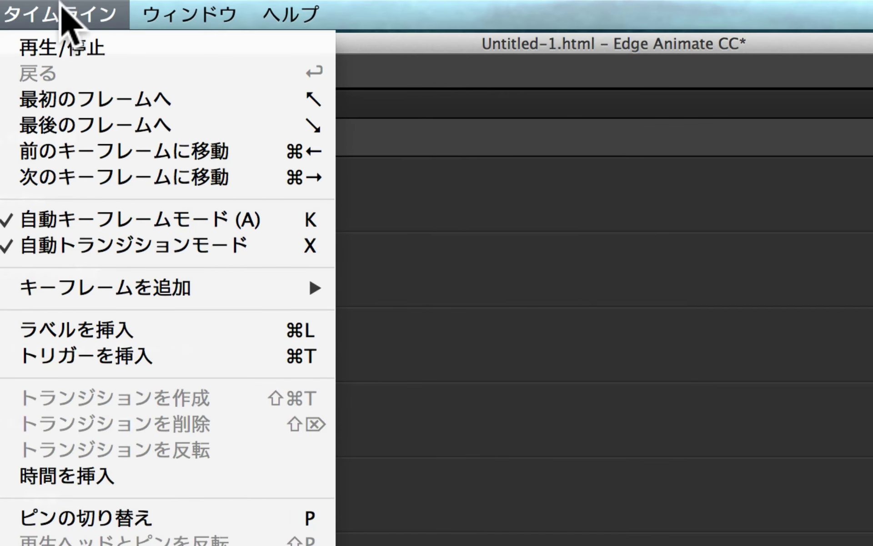
mouse_move(261, 6)
mouse_move(174, 49)
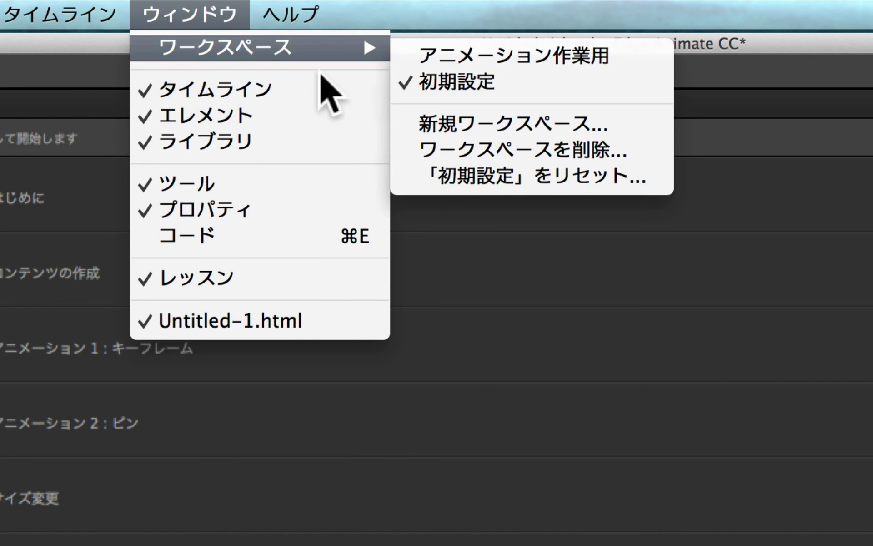
left_click(598, 187)
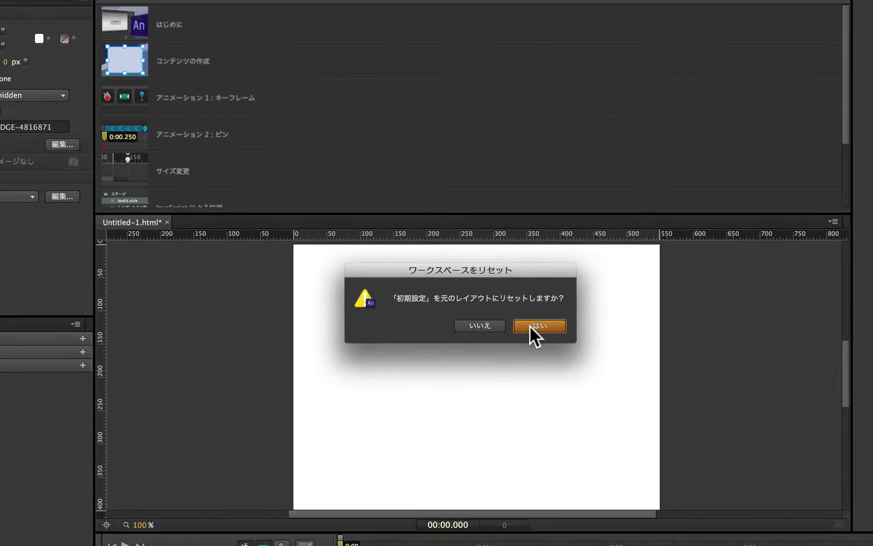
left_click(595, 326)
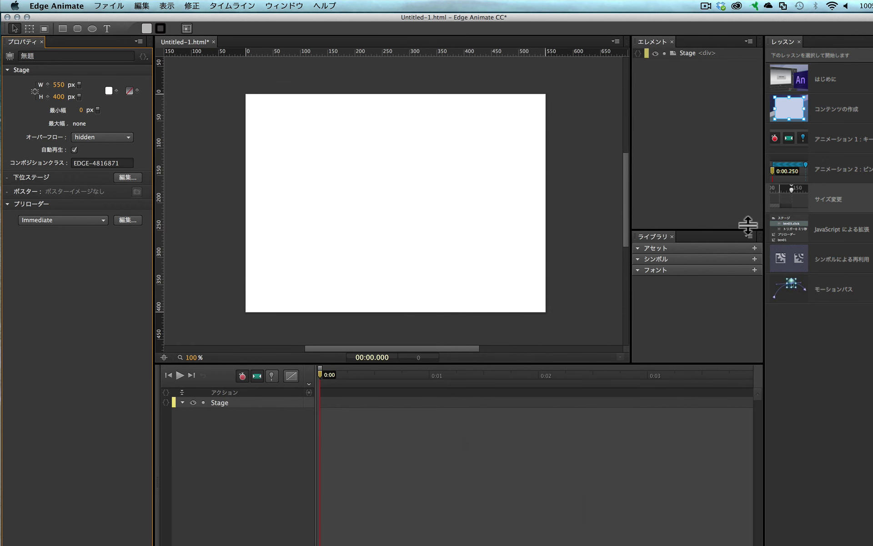
Switch to the アニメーション作業用 workspace and dock the ライブラリ panel below the プロパティ panel.
left_click(283, 6)
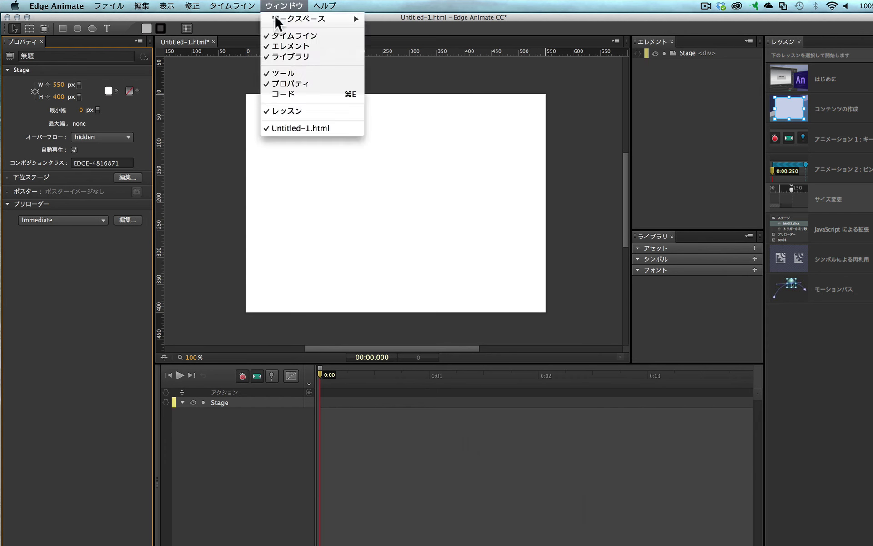
mouse_move(359, 19)
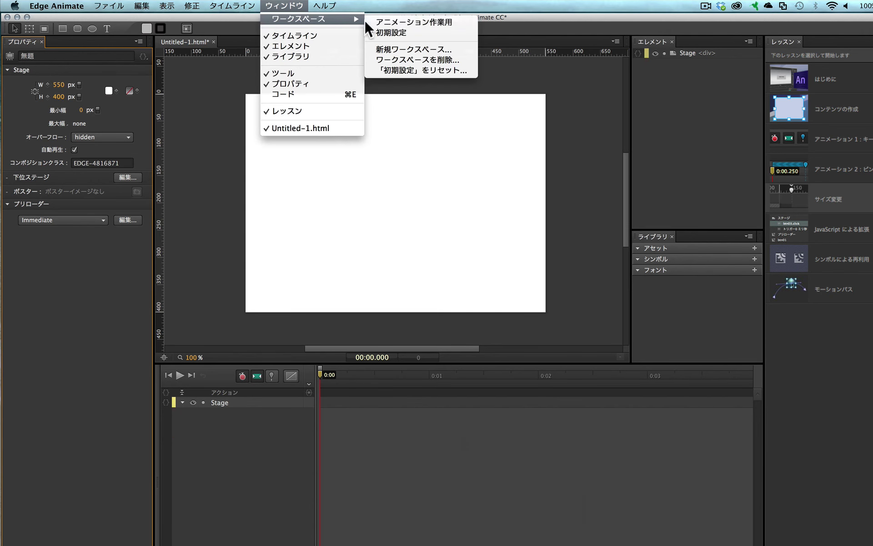
left_click(449, 22)
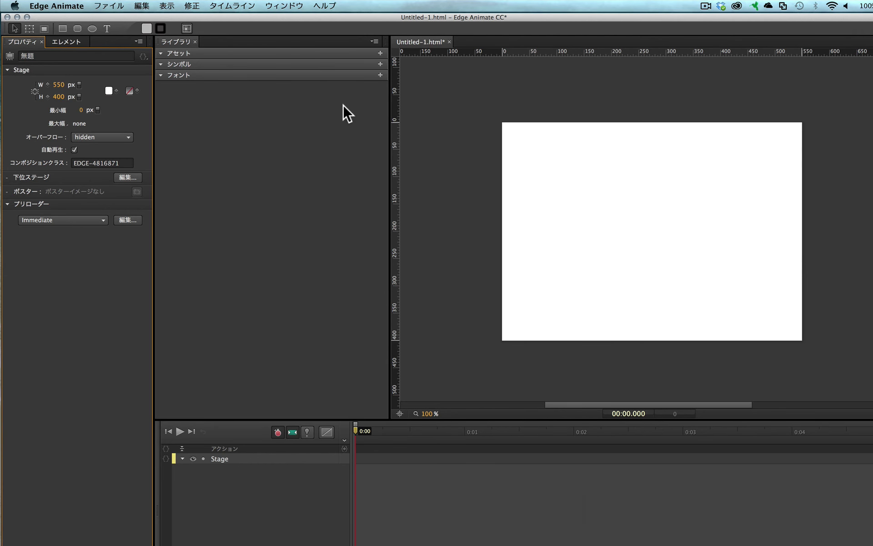
left_click_drag(176, 41, 80, 310)
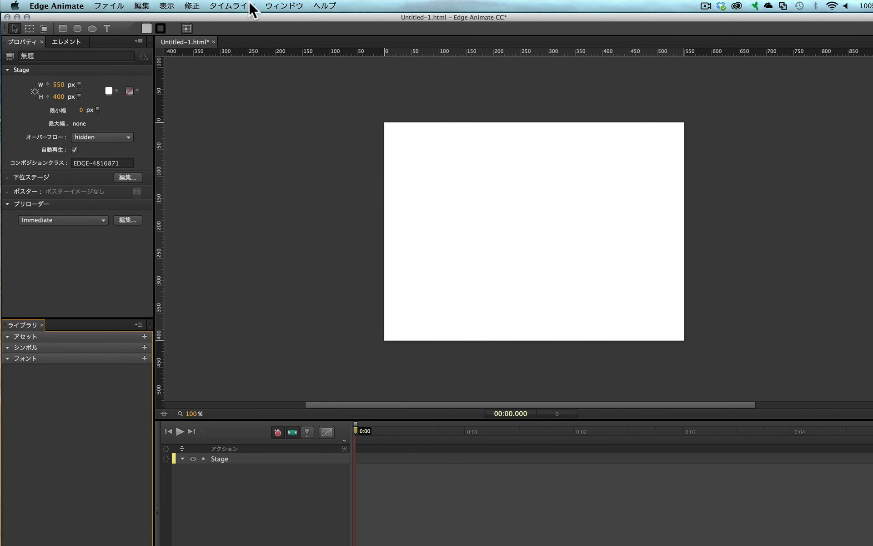
Reset the アニメーション作業用 workspace to its original saved layout.
left_click(284, 5)
mouse_move(287, 19)
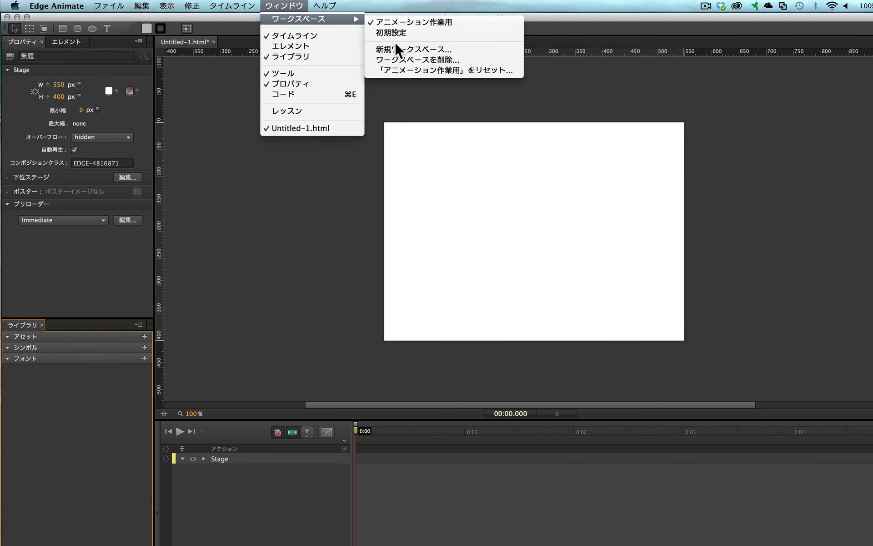
left_click(500, 71)
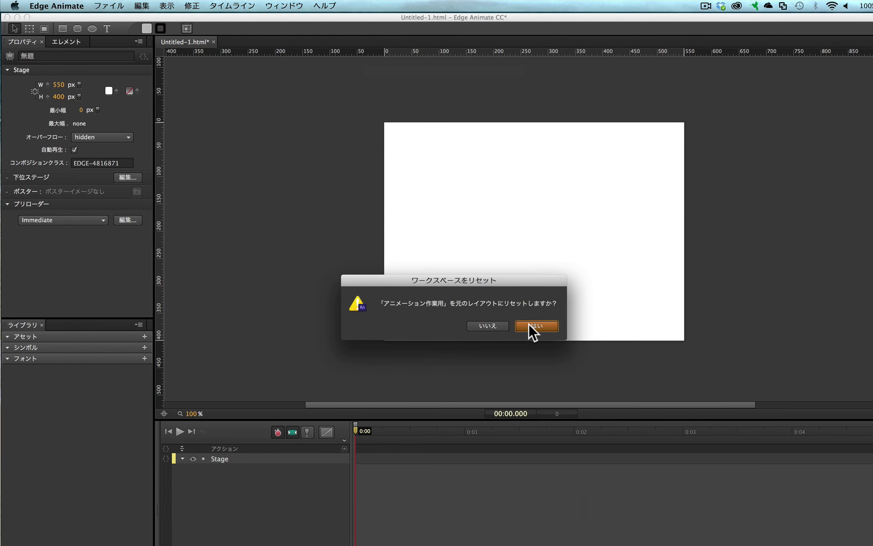
left_click(529, 326)
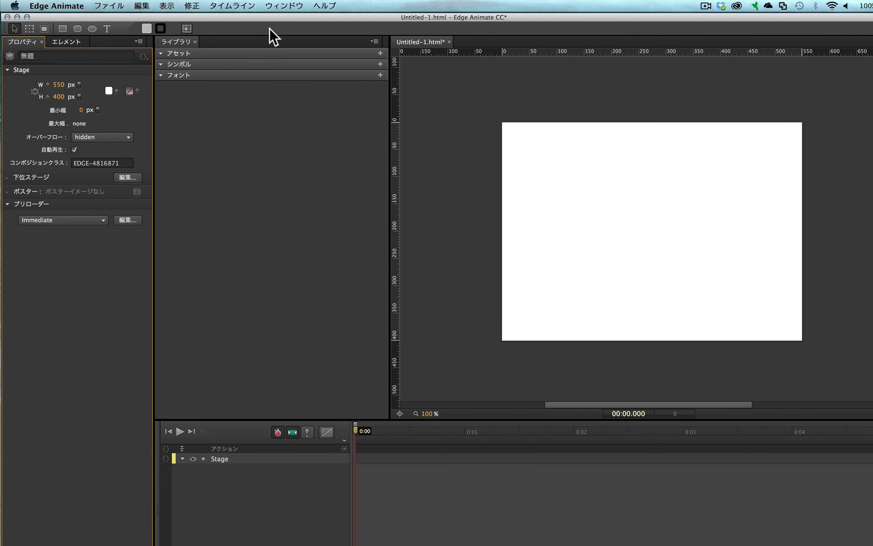
Switch from the アニメーション作業用 workspace back to the 初期設定 workspace.
left_click(278, 7)
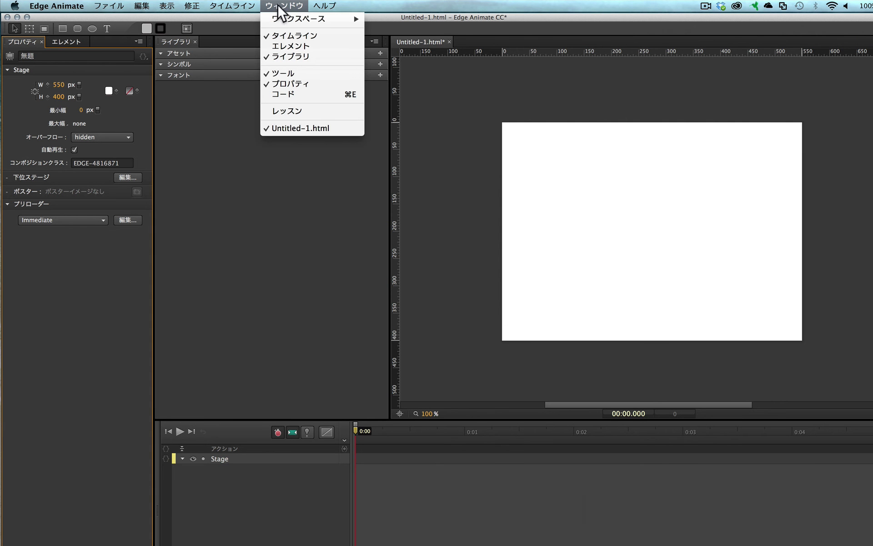
mouse_move(280, 17)
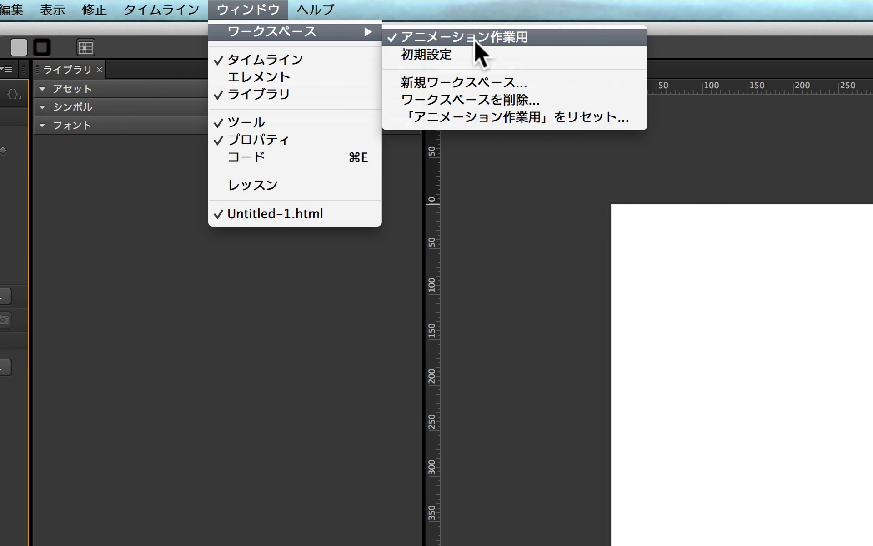
left_click(407, 54)
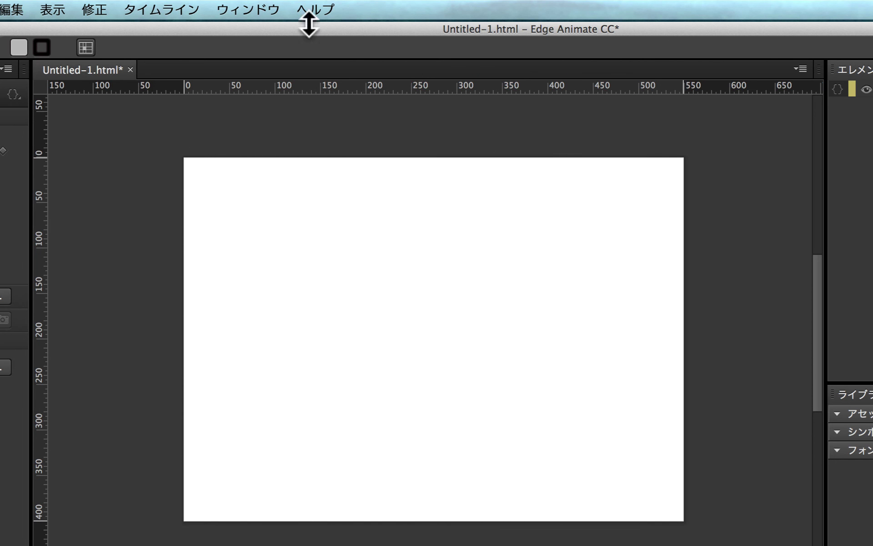
Delete the custom アニメーション作業用 workspace from the saved workspaces.
left_click(246, 4)
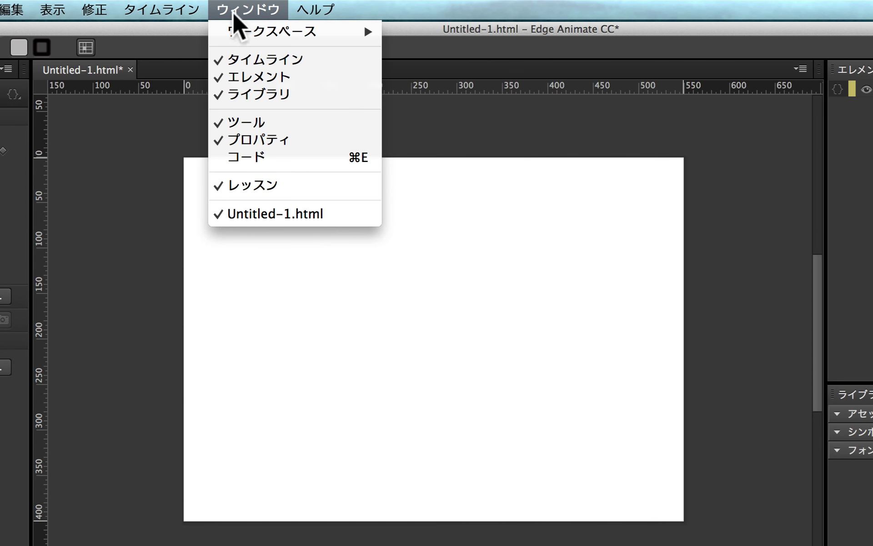
mouse_move(236, 34)
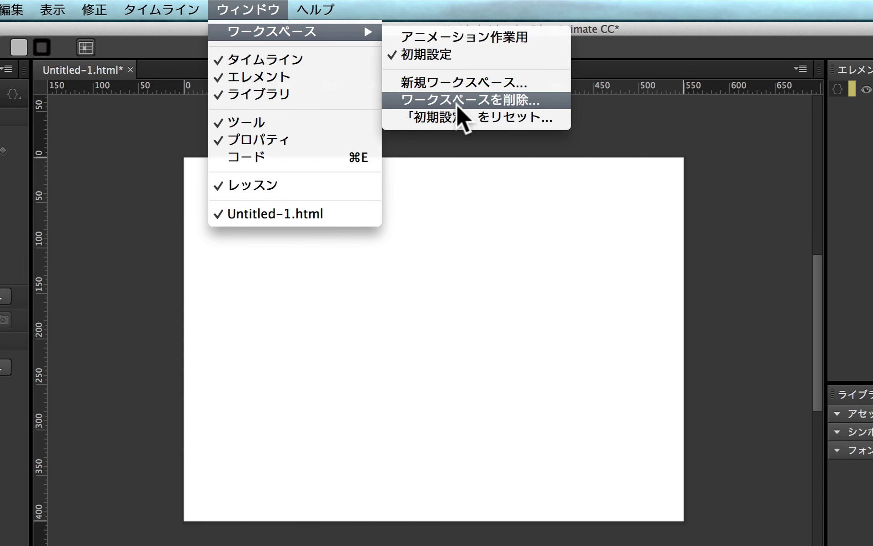
left_click(523, 99)
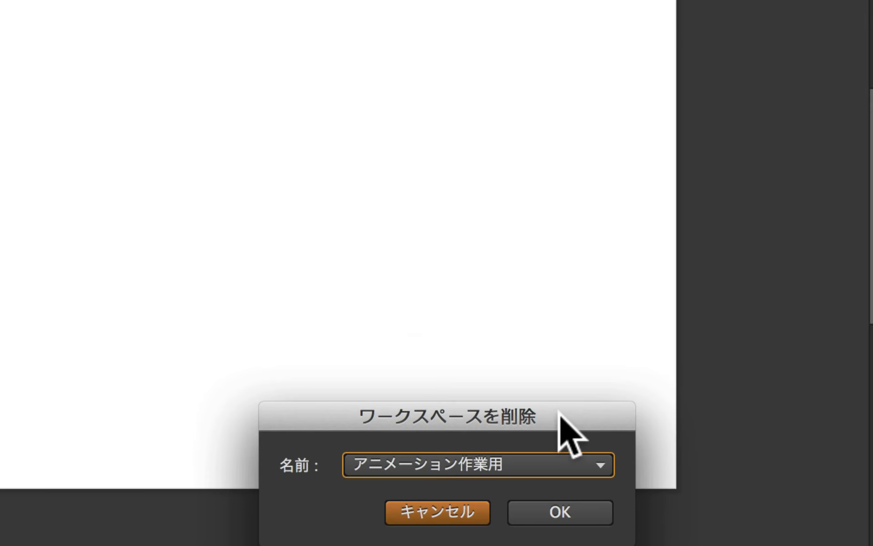
left_click_drag(559, 410, 616, 69)
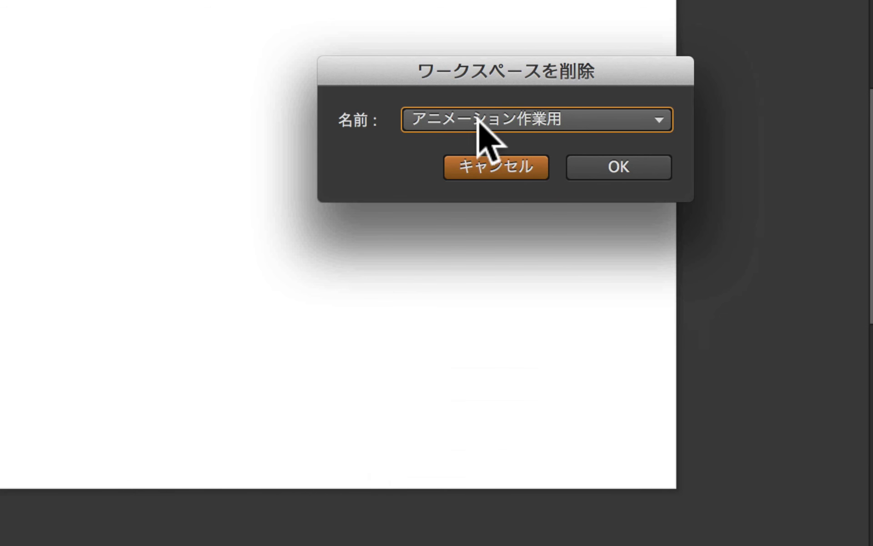
left_click(589, 114)
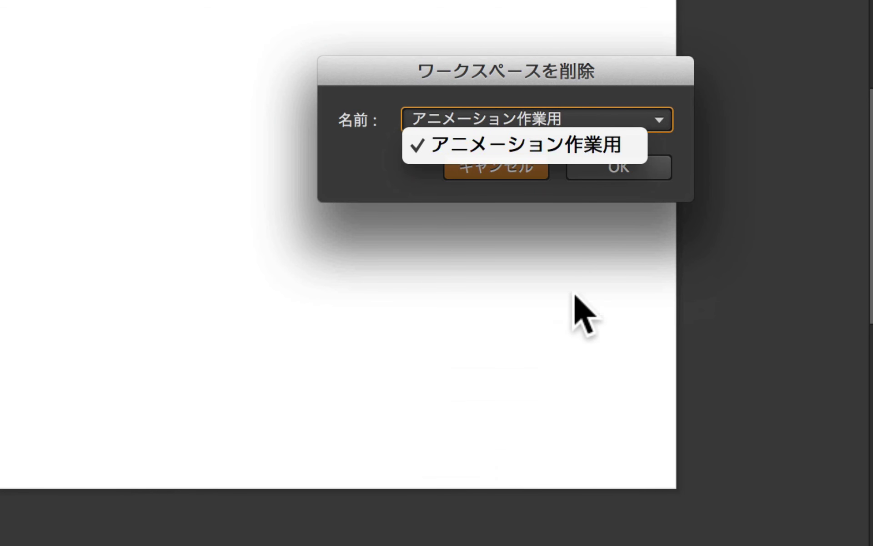
left_click(588, 143)
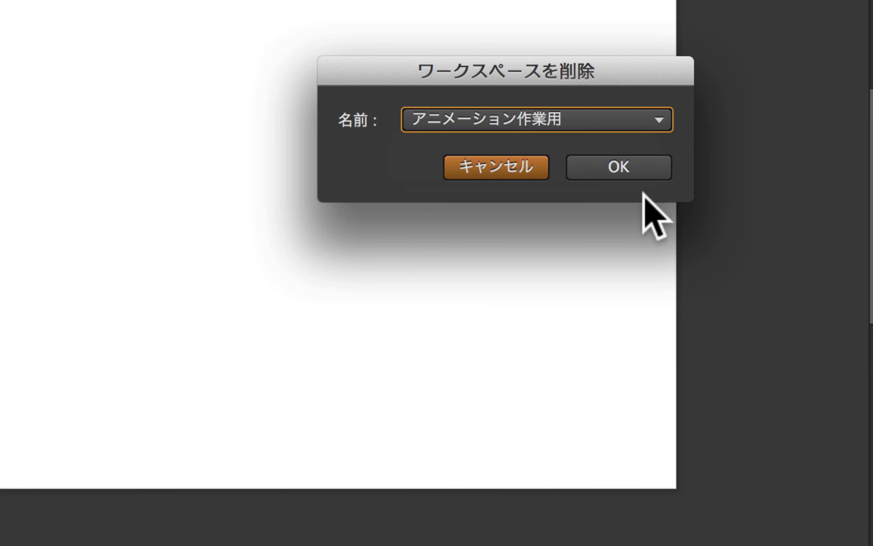
left_click(643, 168)
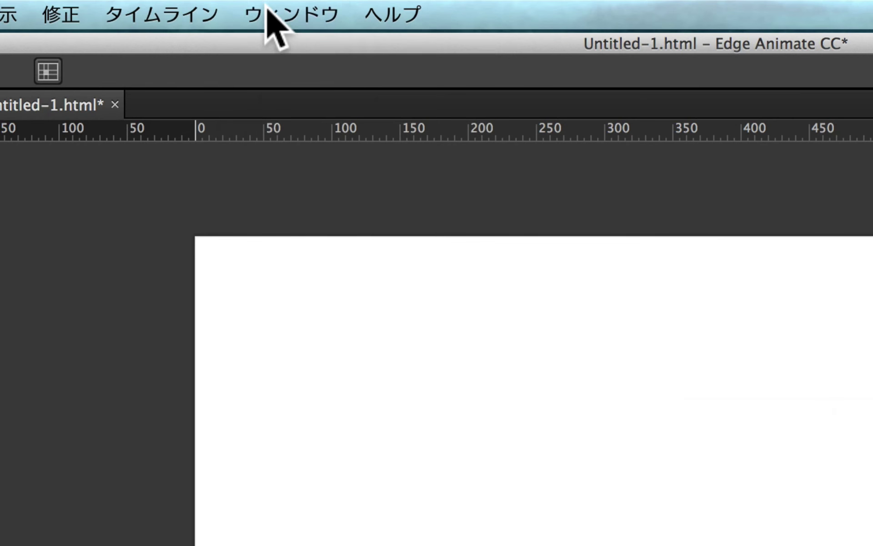
left_click(273, 10)
mouse_move(282, 53)
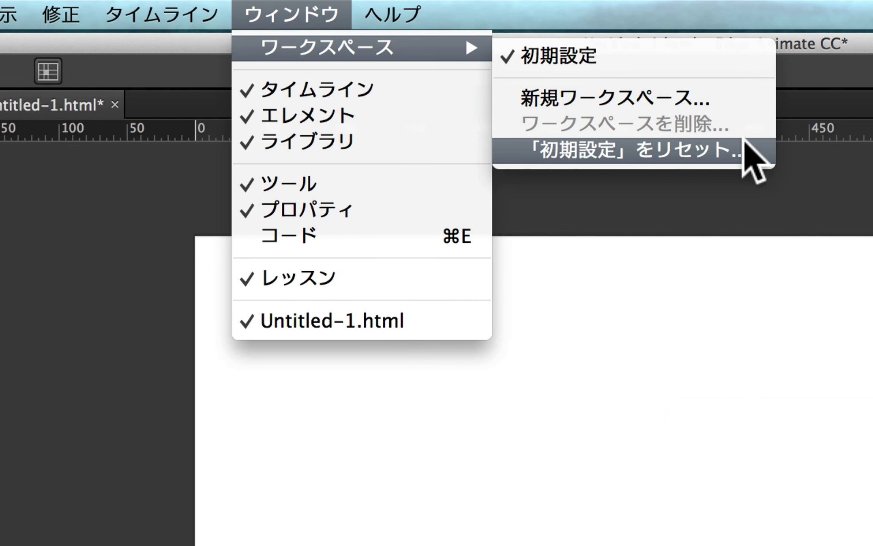
left_click(768, 53)
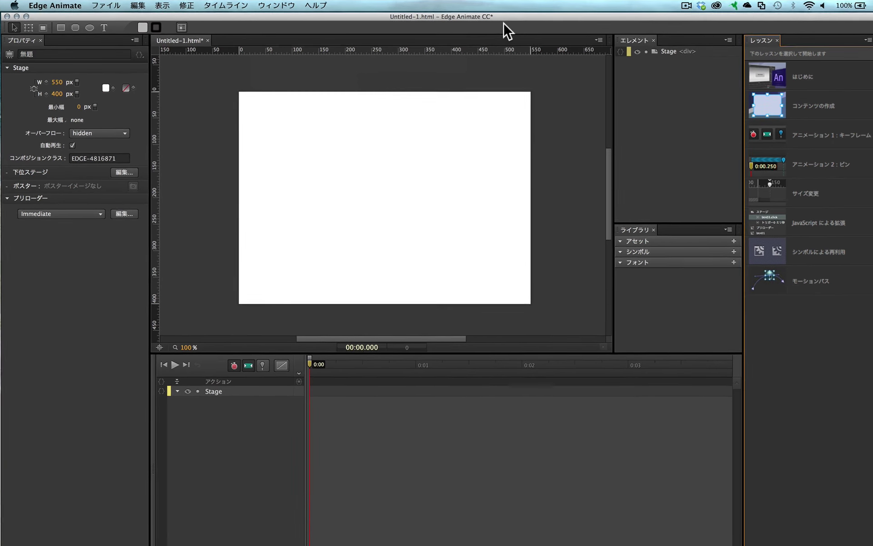
left_click(242, 5)
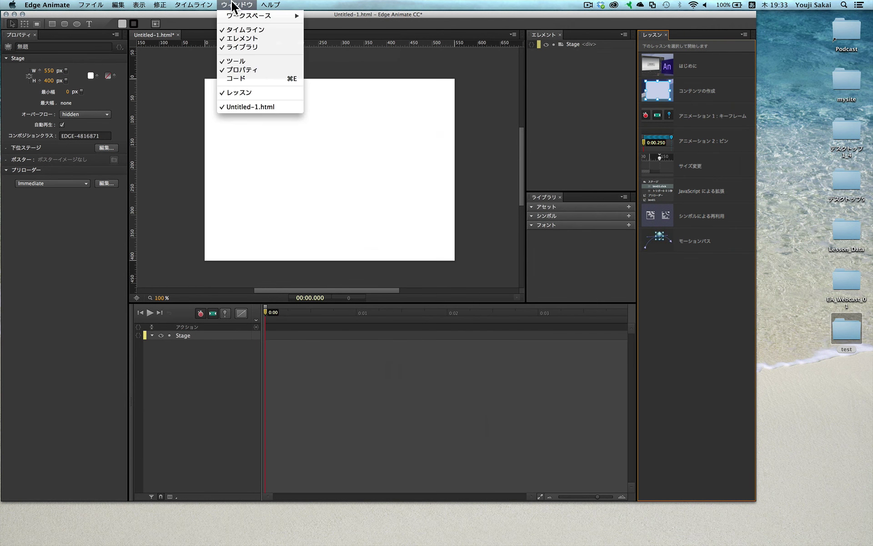
mouse_move(281, 26)
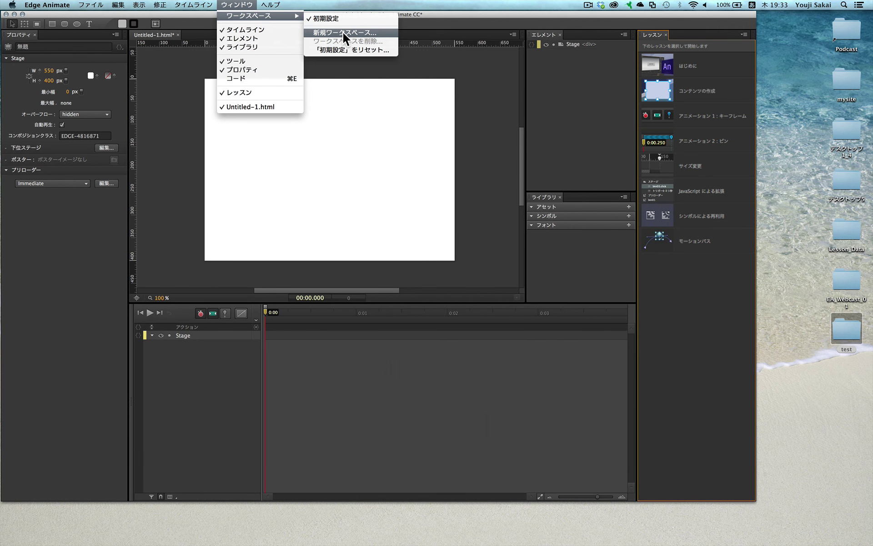
left_click(345, 34)
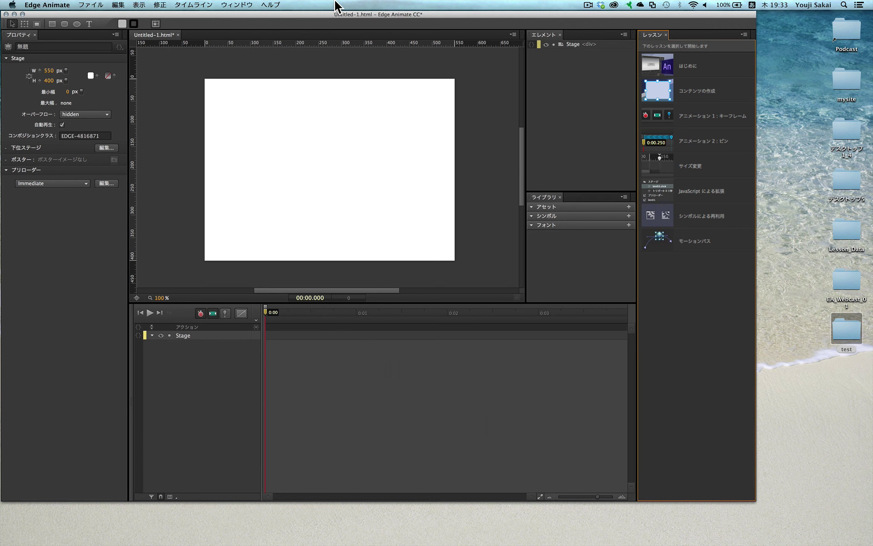